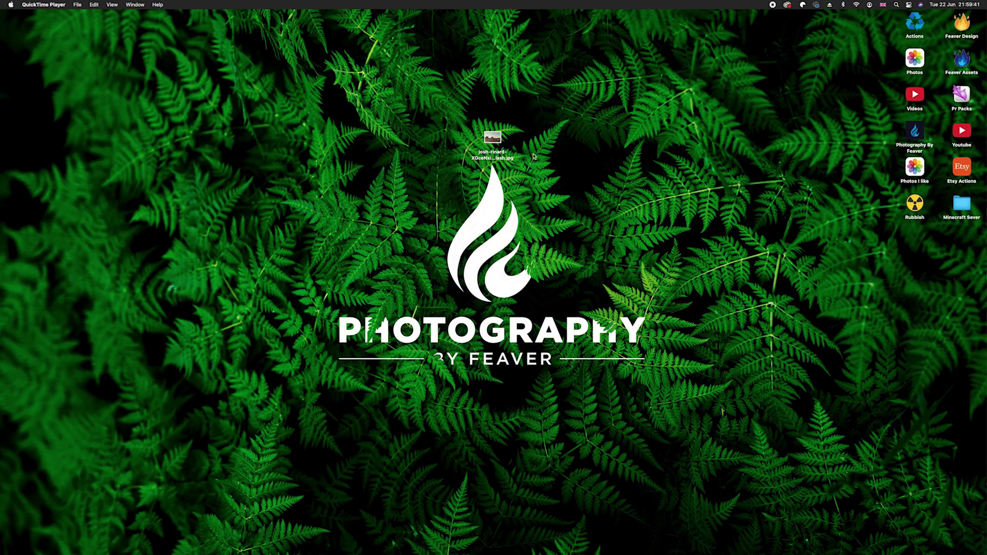
Open the desert arch JPG in Photoshop and zoom the view to 50%
double_click(493, 143)
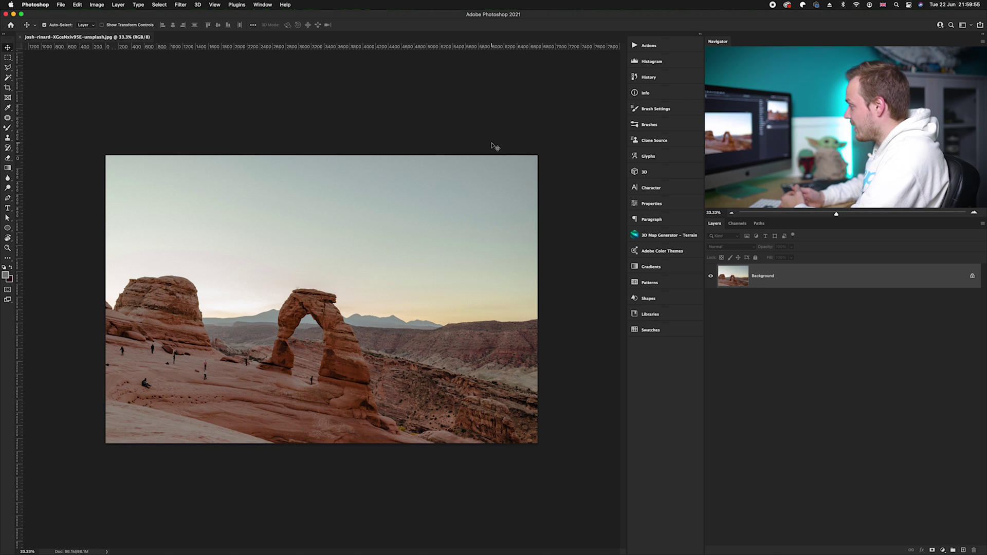
key("super+equal")
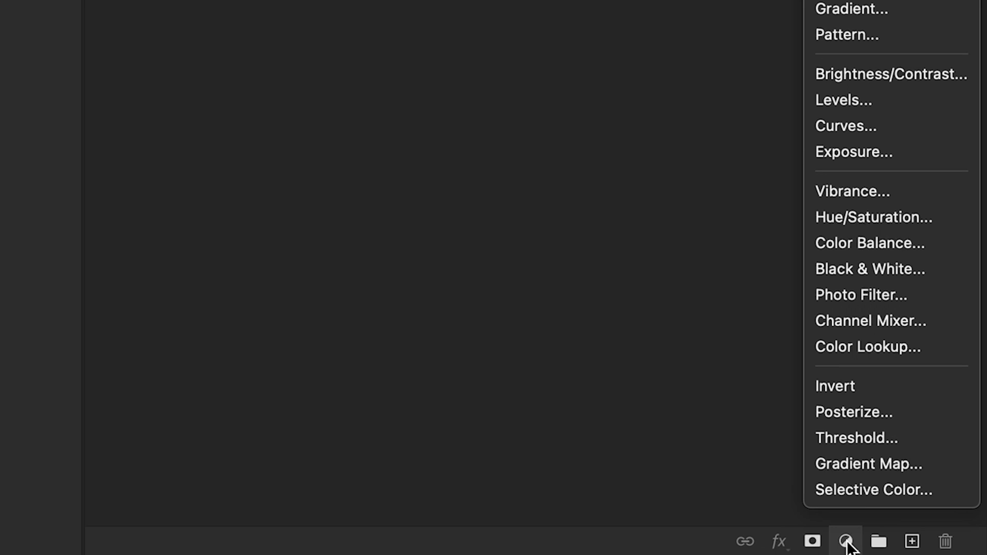
Add a Photo Filter layer with the Cooling Filter (82) preset at 25% density, zooming out to fit
left_click(853, 292)
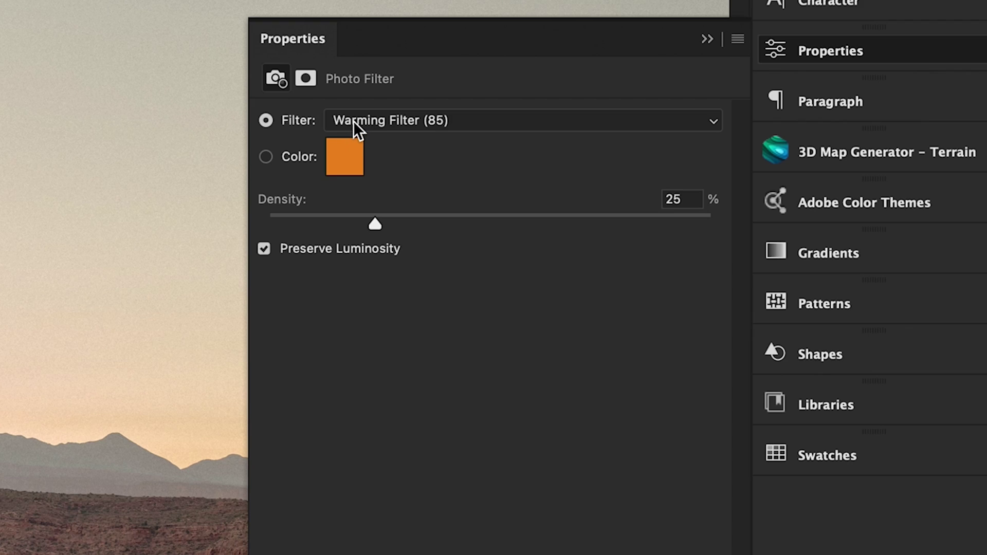
left_click(353, 122)
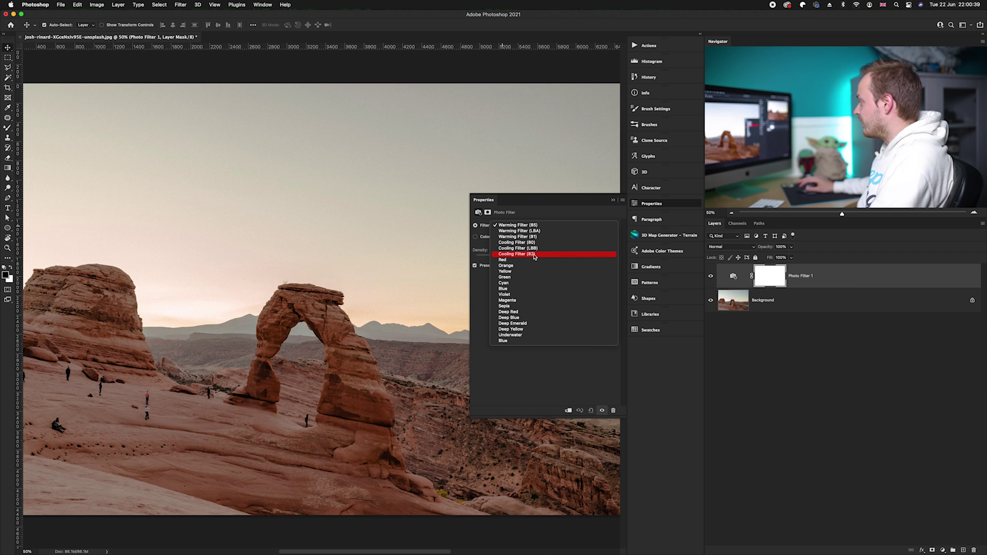
left_click(452, 211)
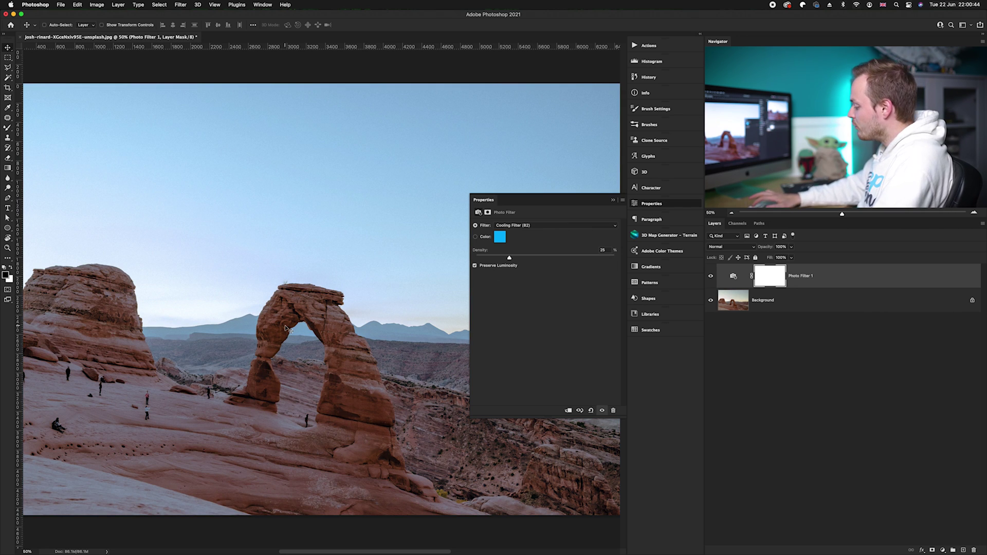
key("super+minus")
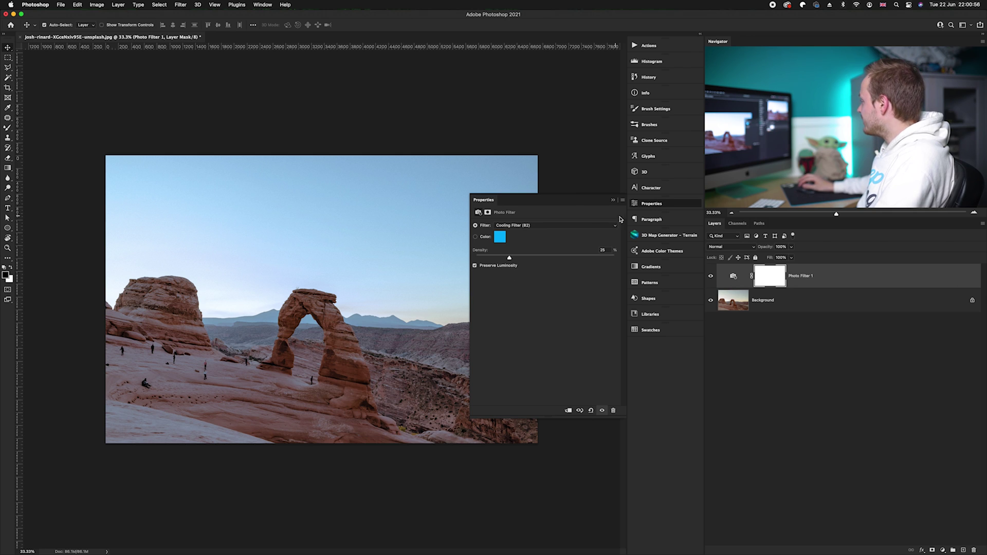
left_click(663, 205)
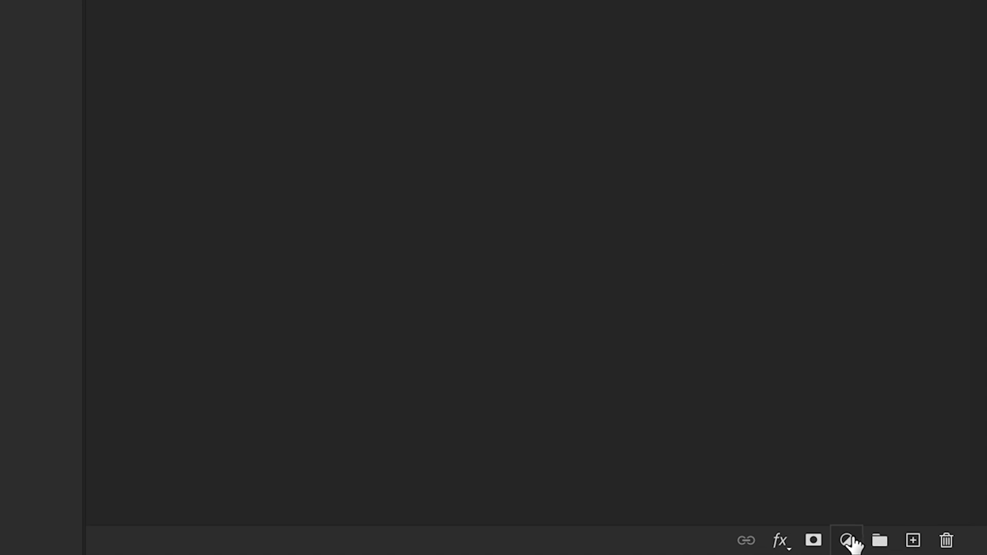
Add a Gradient Map adjustment layer and bring up its Gradient Editor
left_click(943, 549)
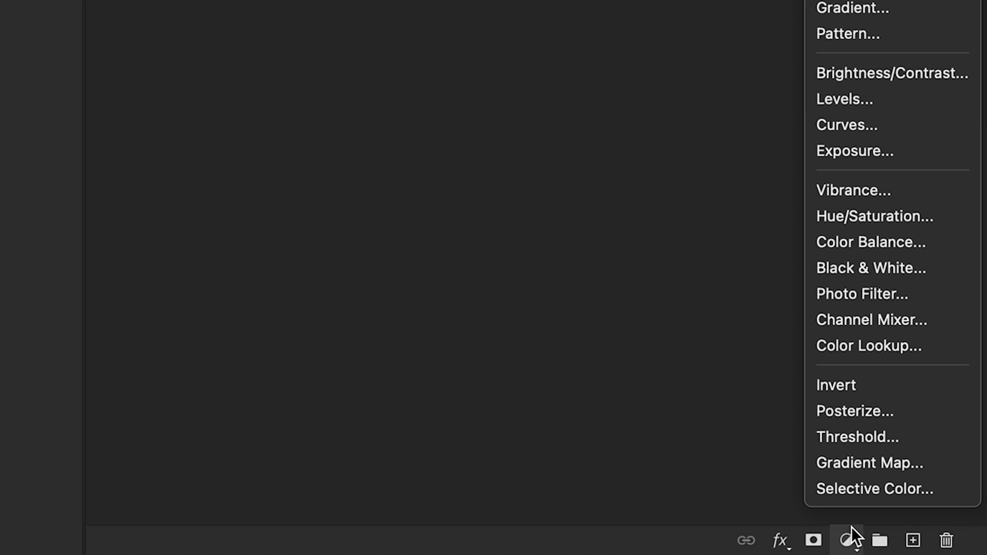
left_click(846, 461)
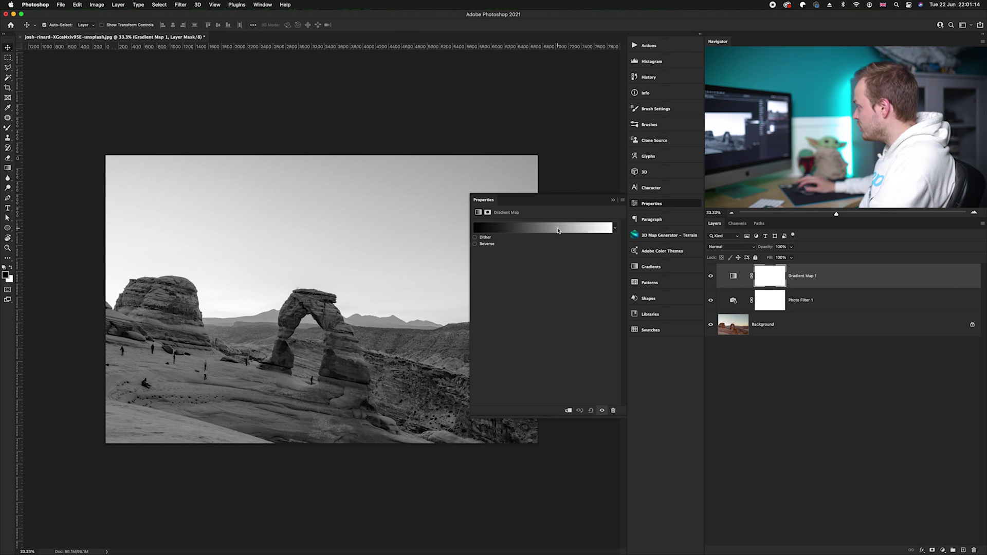
left_click(547, 229)
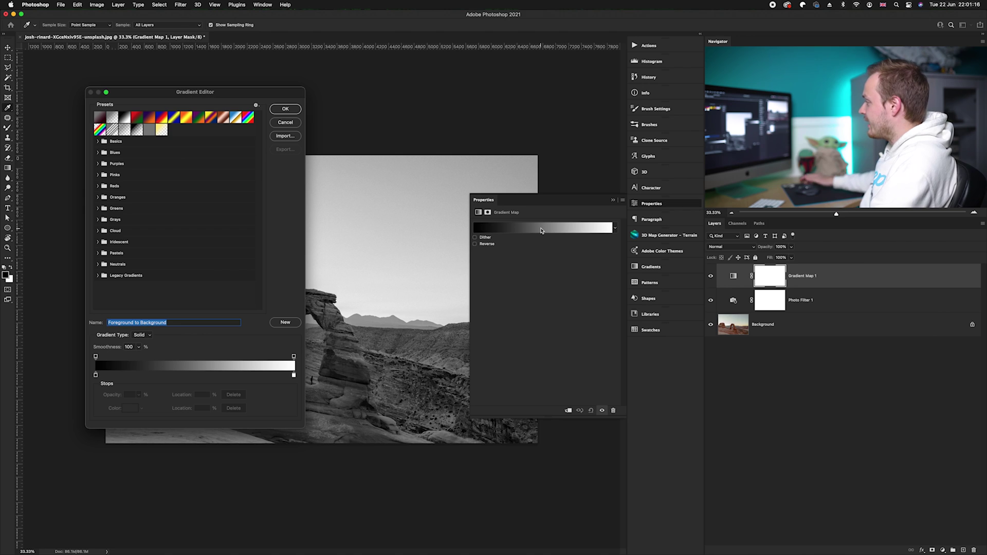
left_click_drag(212, 90, 219, 87)
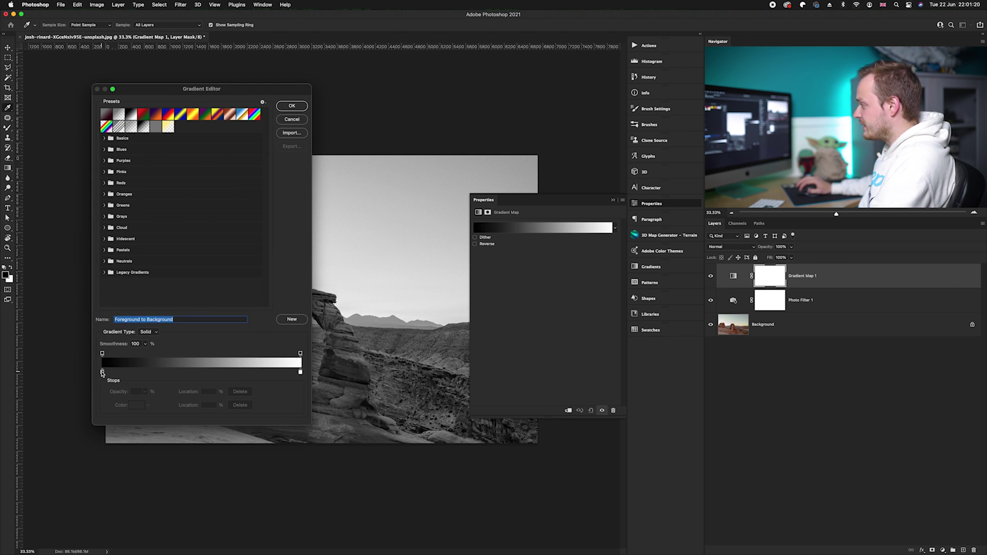
Choose a medium blue (#4664c6) for the gradient's dark stop
double_click(102, 373)
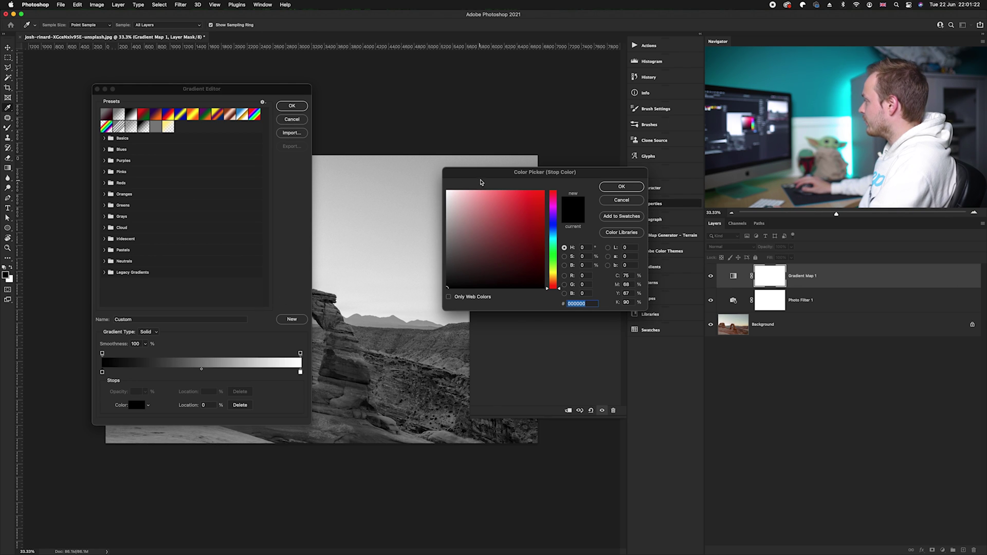
left_click_drag(481, 182, 331, 240)
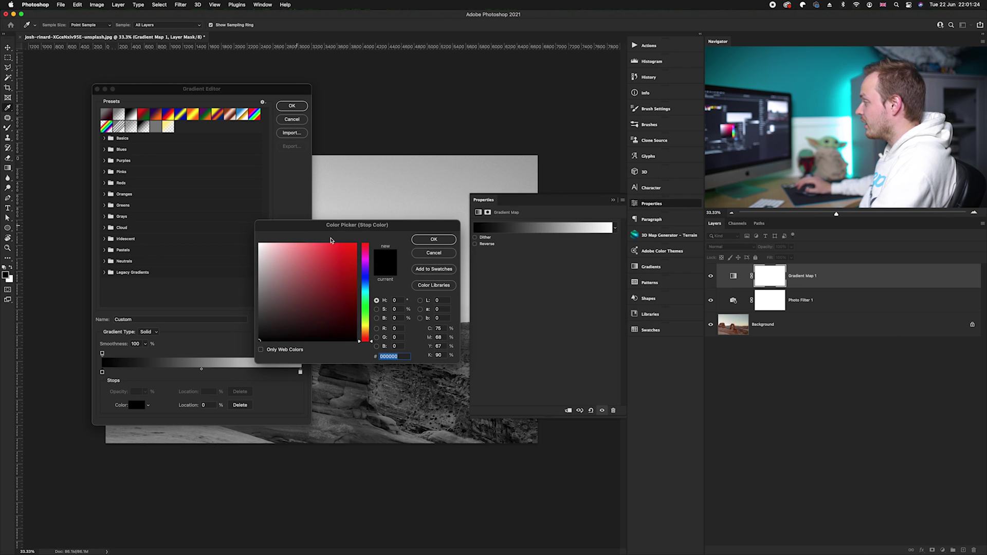
left_click(369, 329)
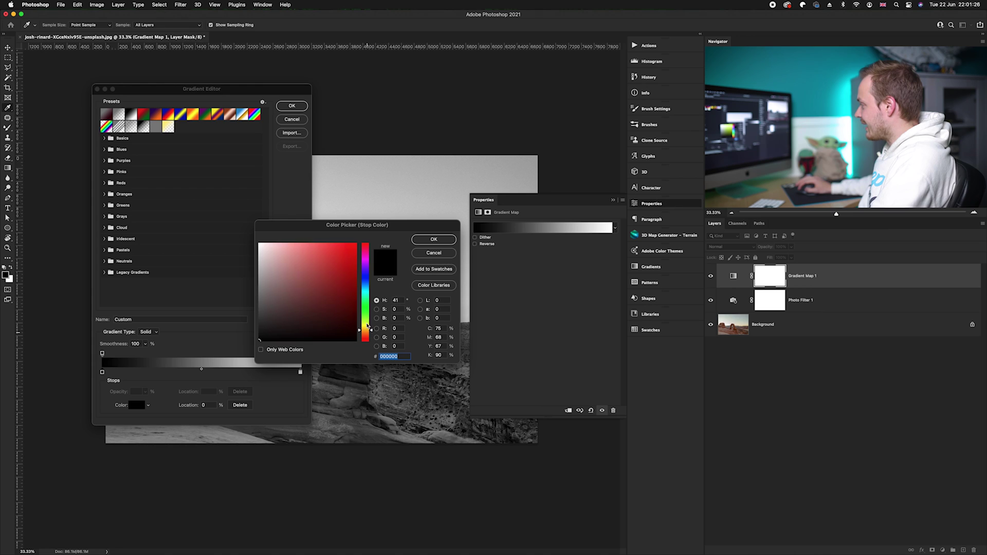
left_click_drag(367, 324, 371, 281)
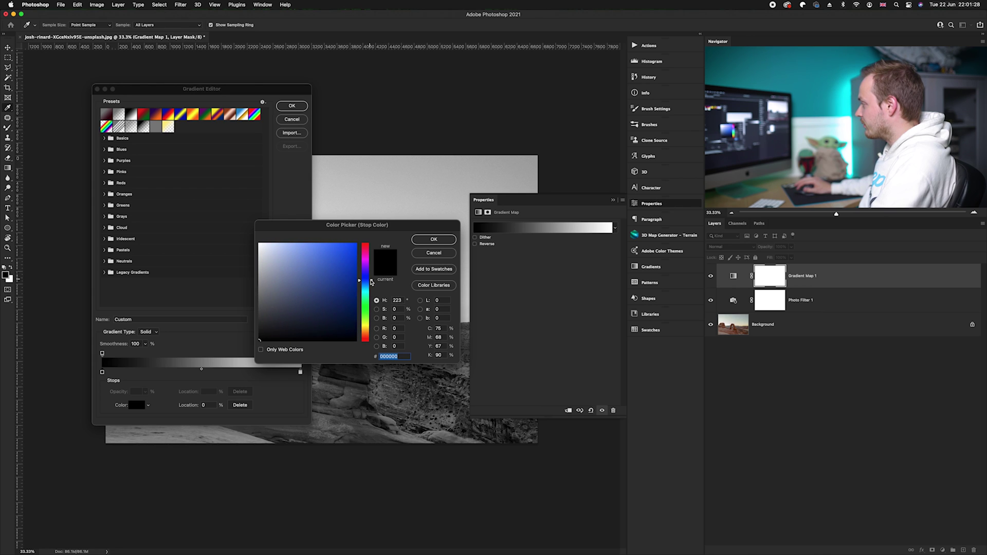
mouse_move(318, 250)
left_mouse_down()
mouse_move(329, 253)
mouse_move(322, 265)
left_mouse_up()
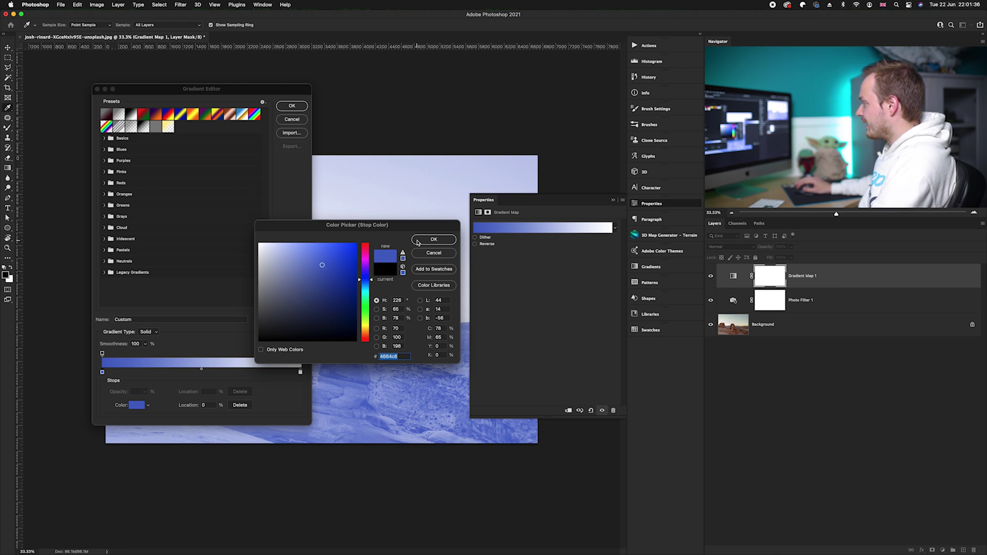
Confirm the blue dark stop, make the light stop pale yellow, and apply the gradient
left_click(417, 240)
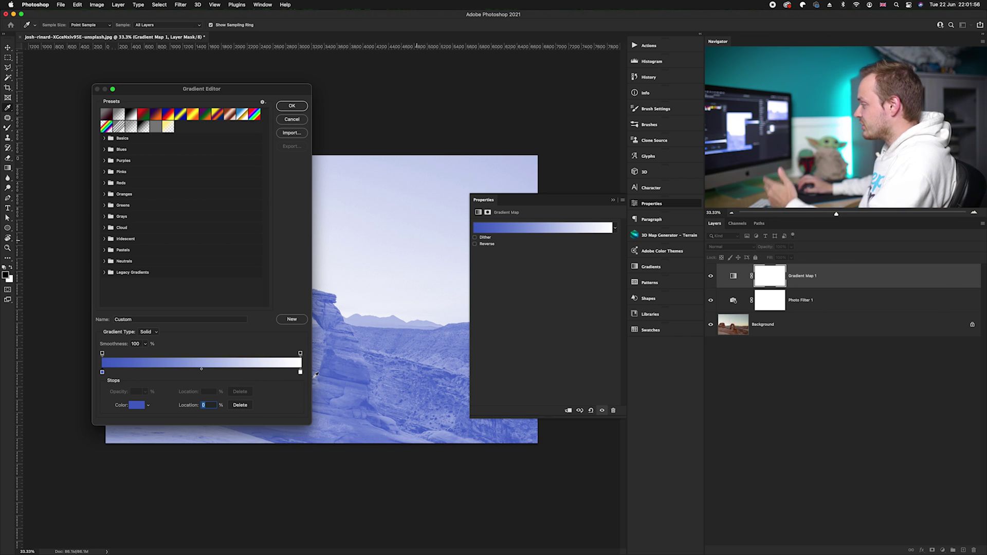
double_click(301, 372)
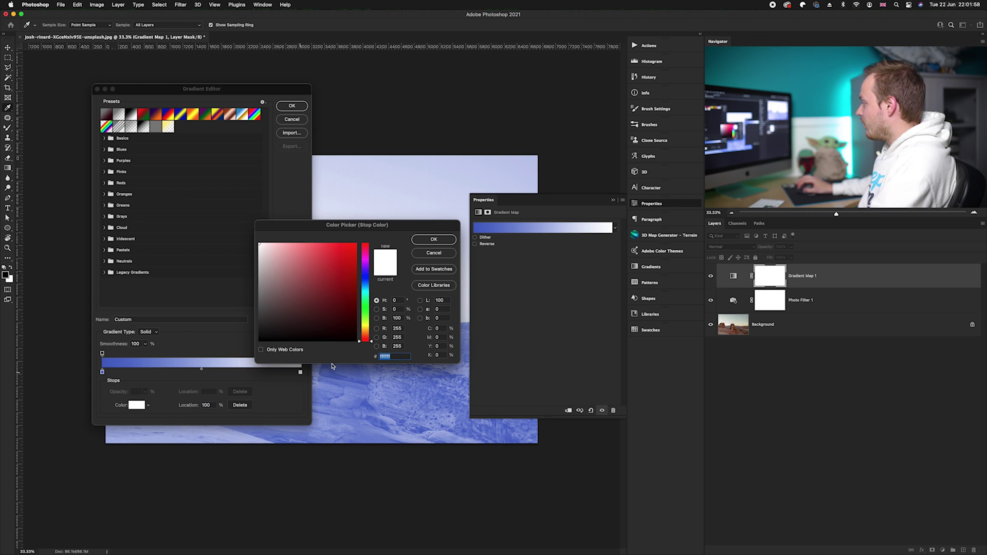
left_click_drag(366, 340, 367, 326)
mouse_move(280, 243)
left_mouse_down()
mouse_move(275, 213)
mouse_move(285, 217)
left_mouse_up()
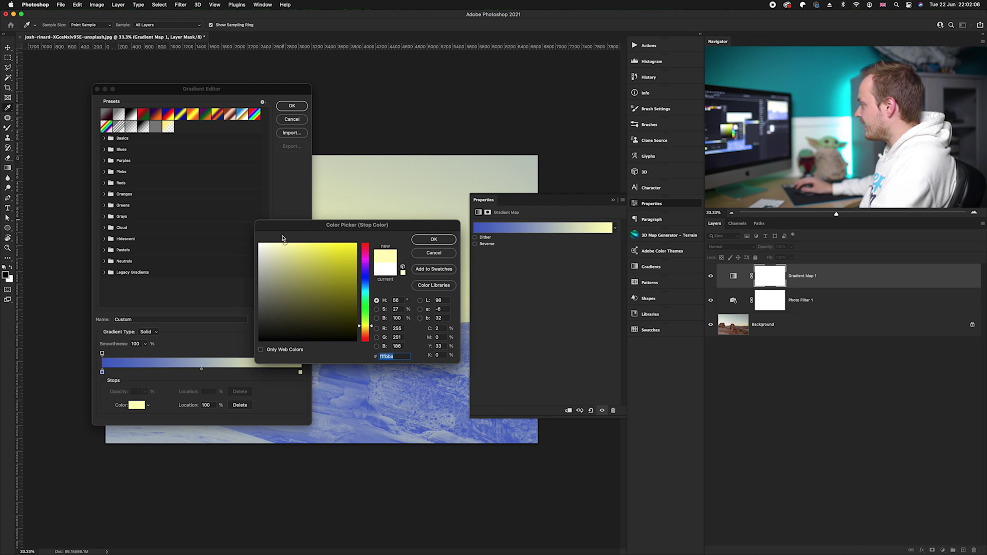
left_click(422, 244)
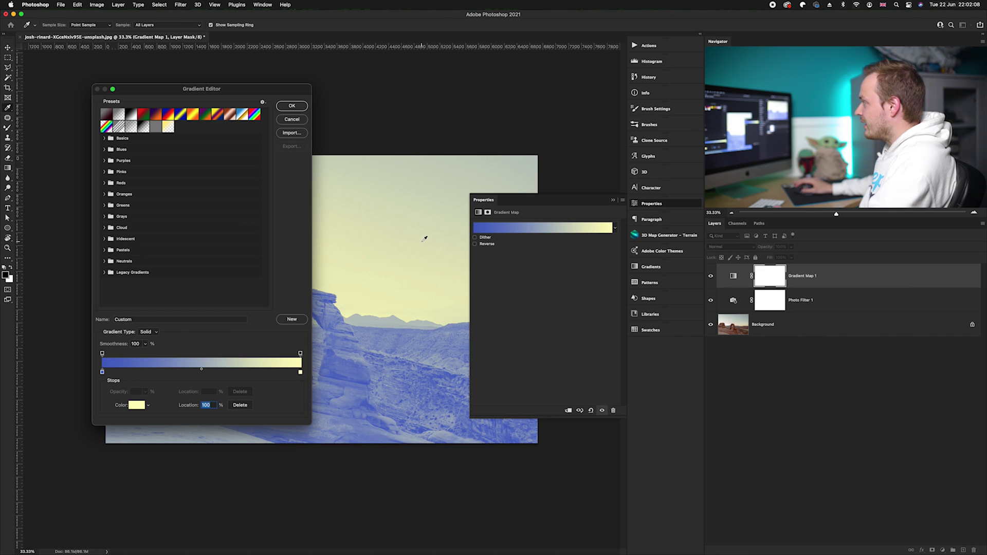
left_click_drag(250, 94, 294, 116)
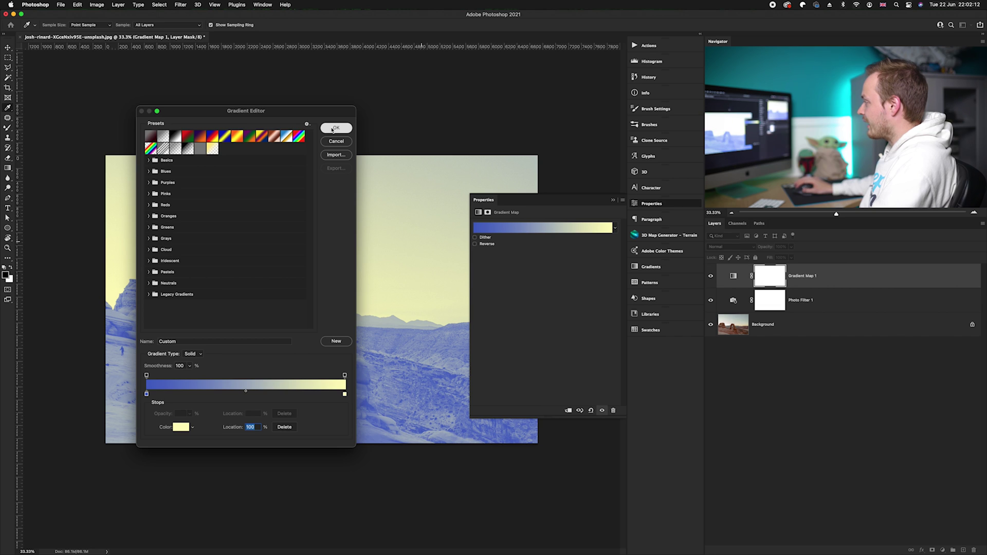
left_click(334, 128)
left_click(651, 204)
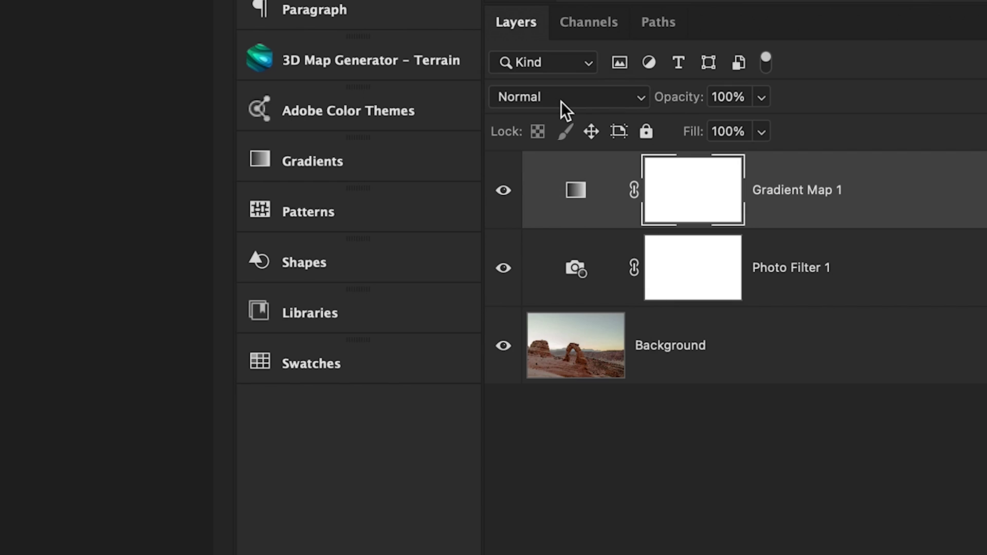
left_click(729, 249)
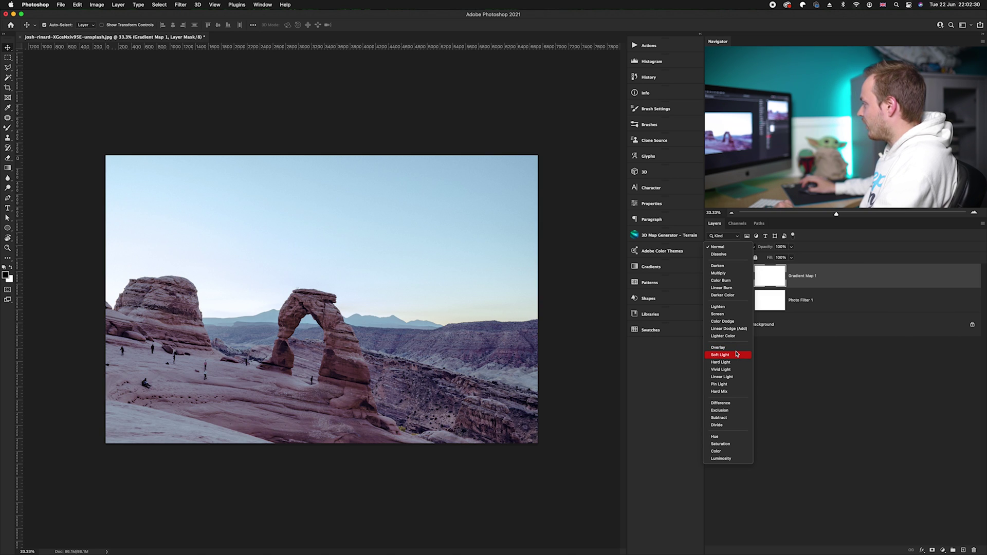
left_click(736, 355)
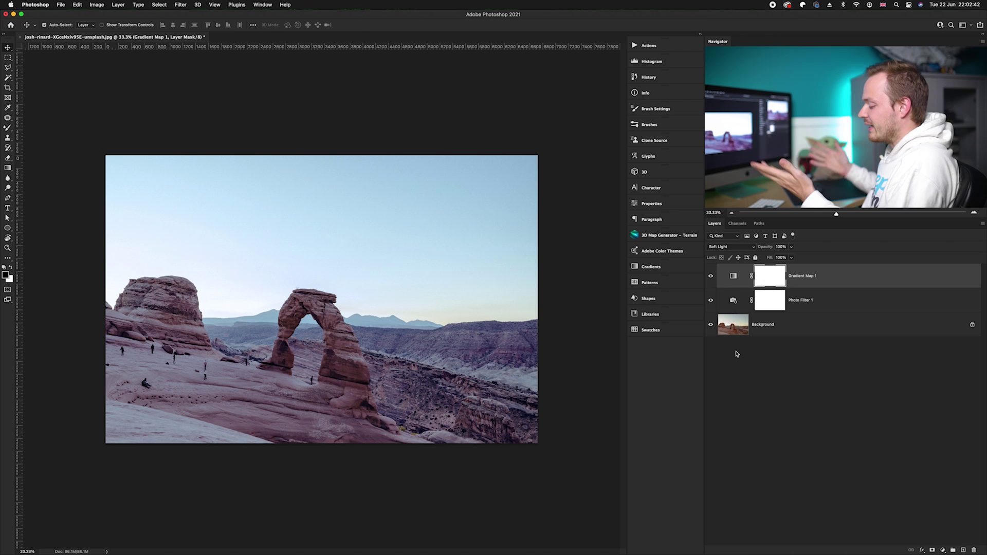
left_click(711, 325, "alt")
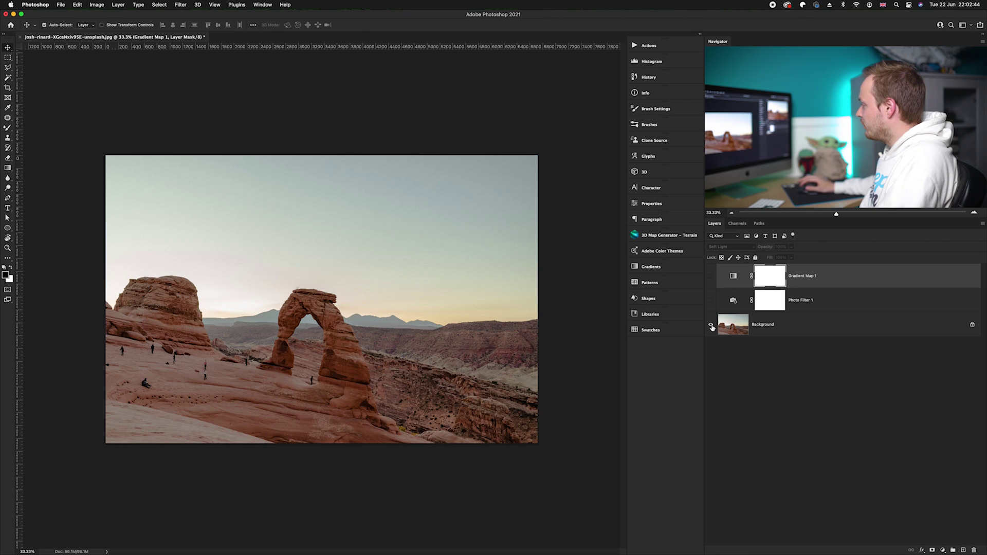
left_click(711, 325, "alt")
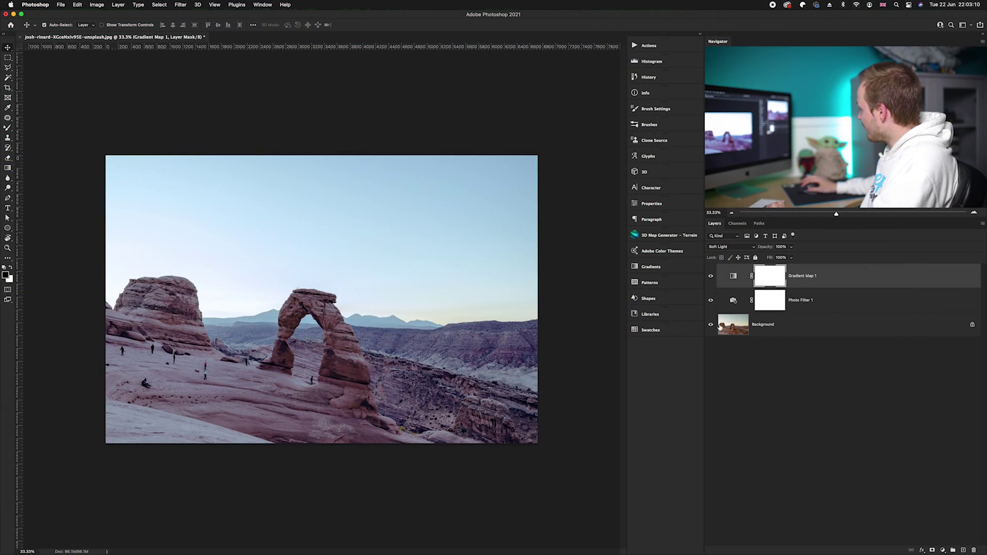
Select the Background layer and start Edit > Sky Replacement
left_click(722, 326)
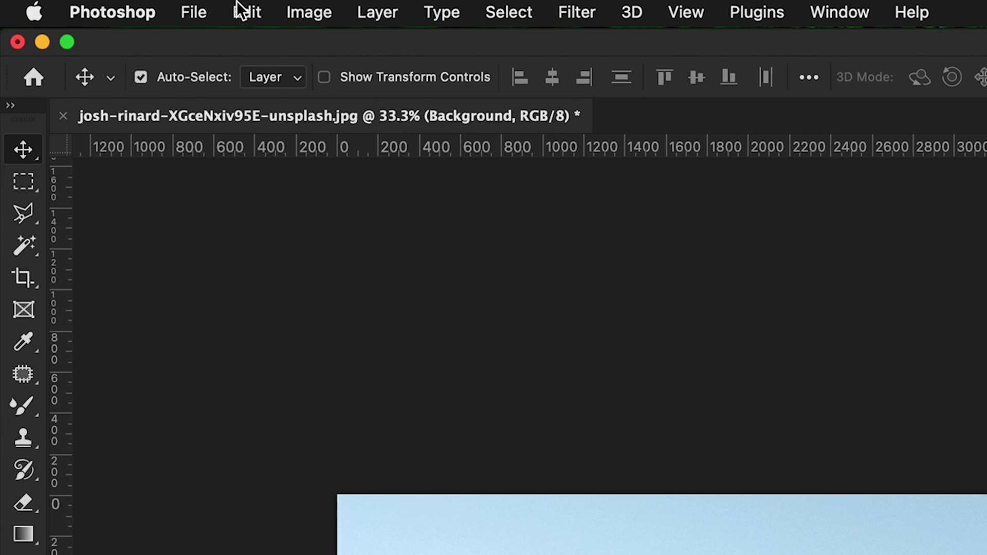
left_click(76, 5)
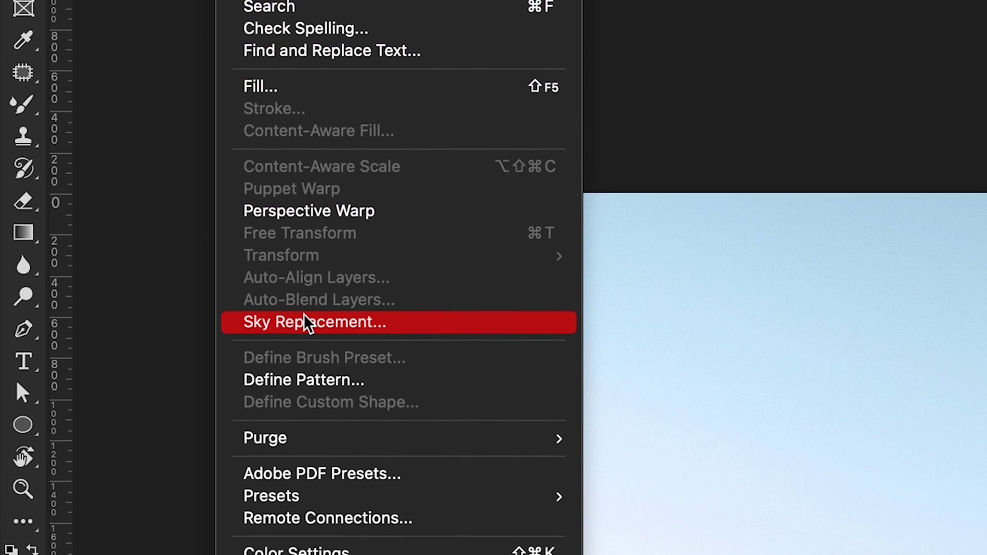
left_click(308, 324)
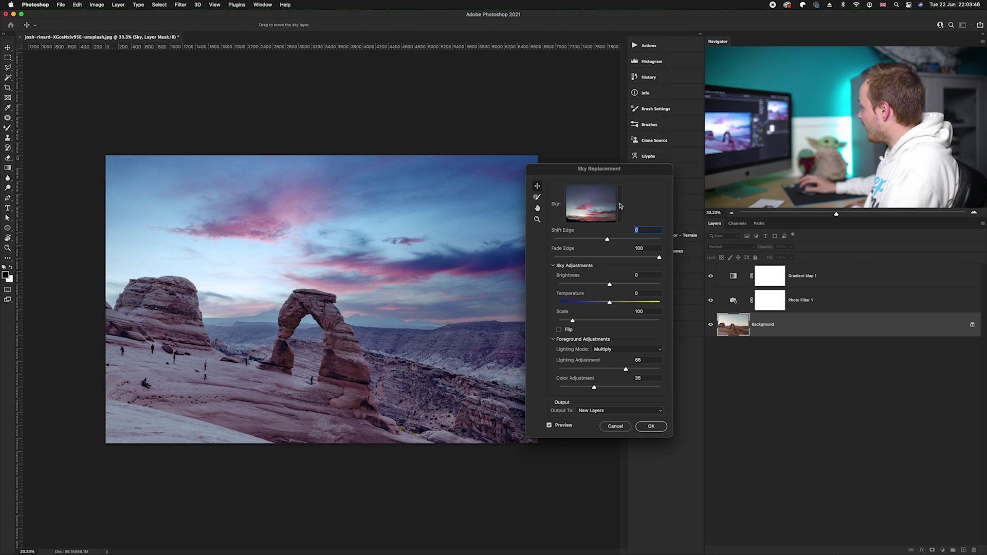
Browse the Night Time sky presets, trying Milky Way and Night Time_7, then pick the purple starry sky
left_click_drag(601, 171, 518, 161)
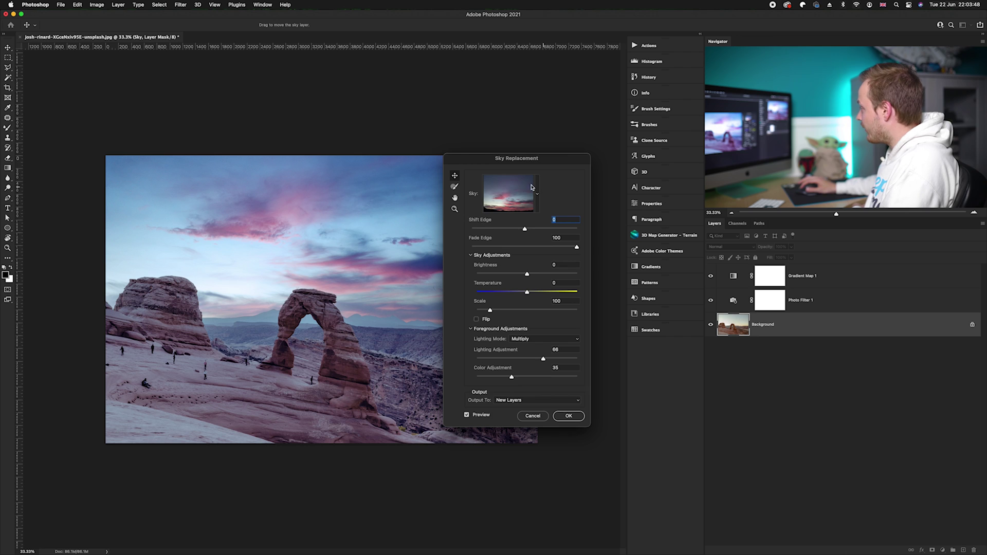
left_click(522, 190)
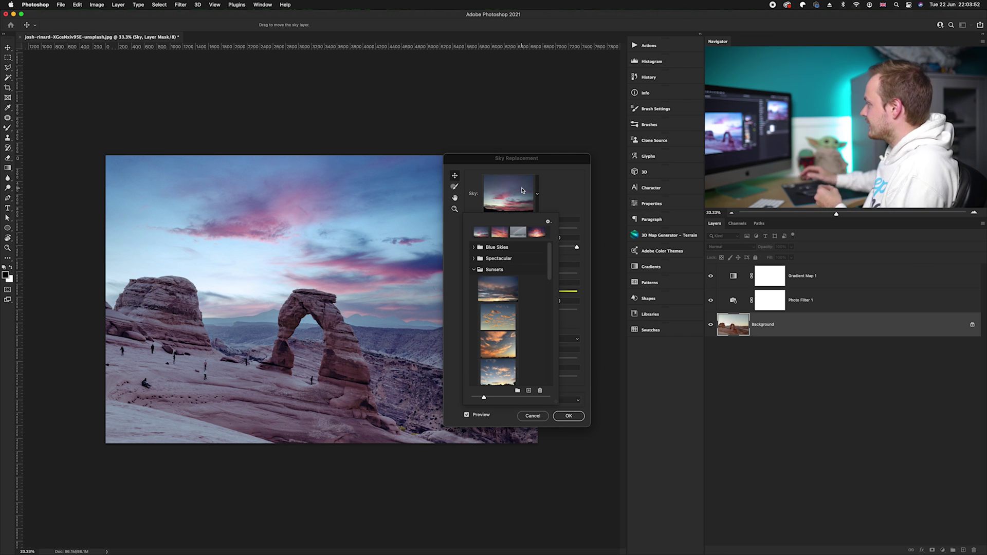
left_click(473, 269)
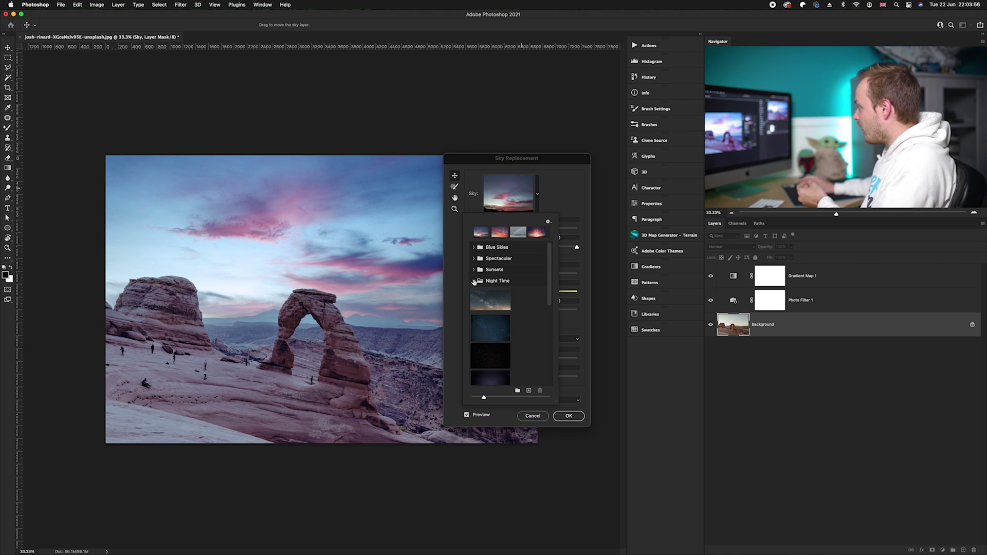
scroll(526, 308, "down", 5)
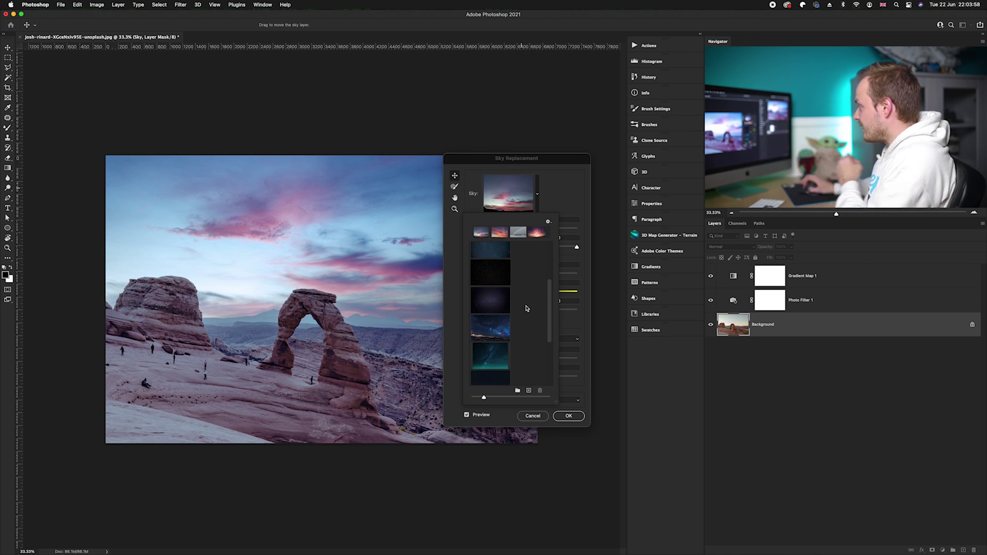
scroll(527, 309, "down", 3)
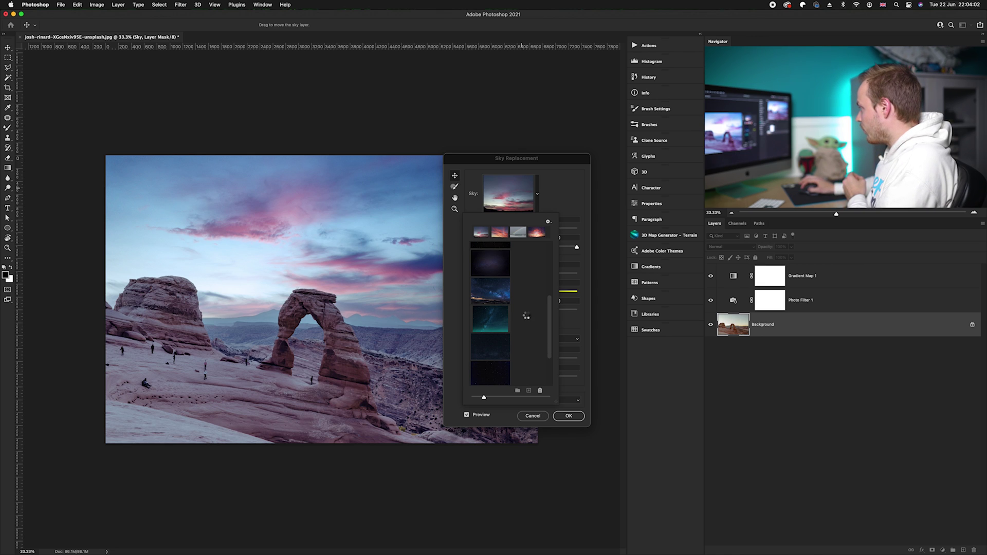
left_click(490, 291)
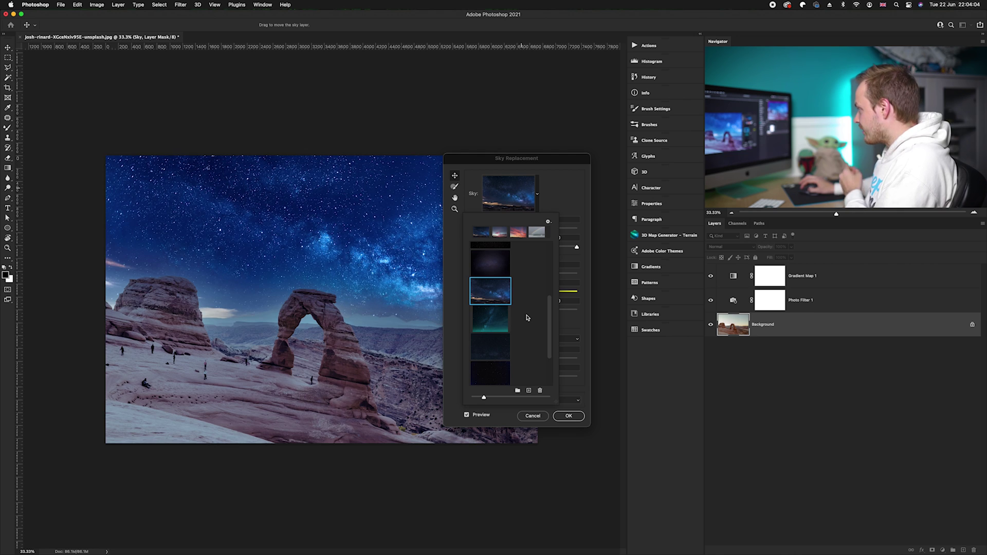
scroll(527, 318, "down", 2)
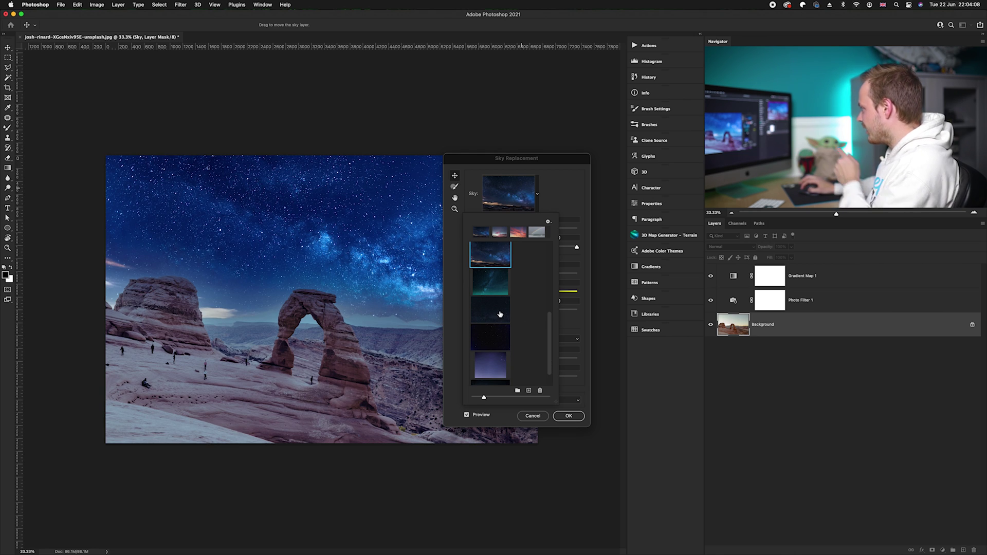
left_click(499, 314)
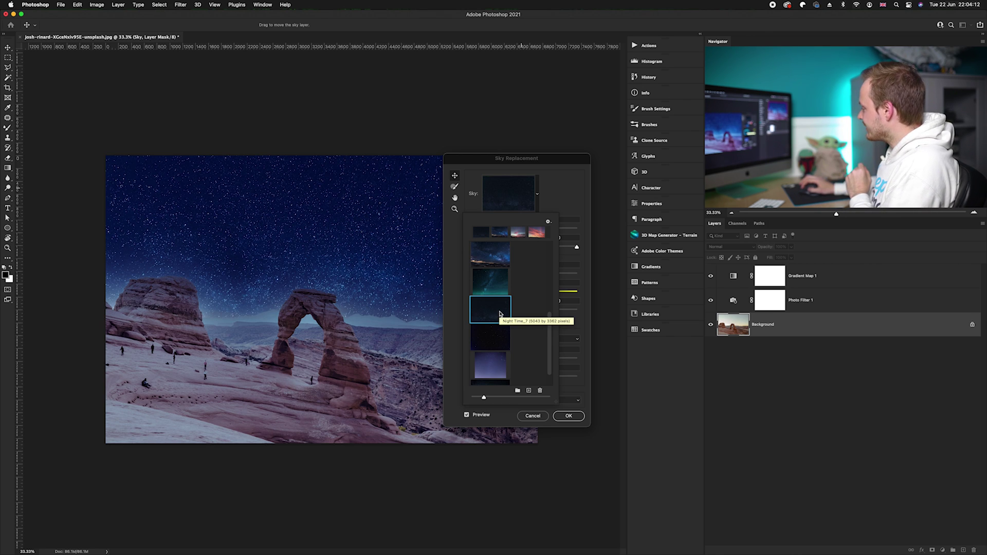
scroll(503, 334, "down", 2)
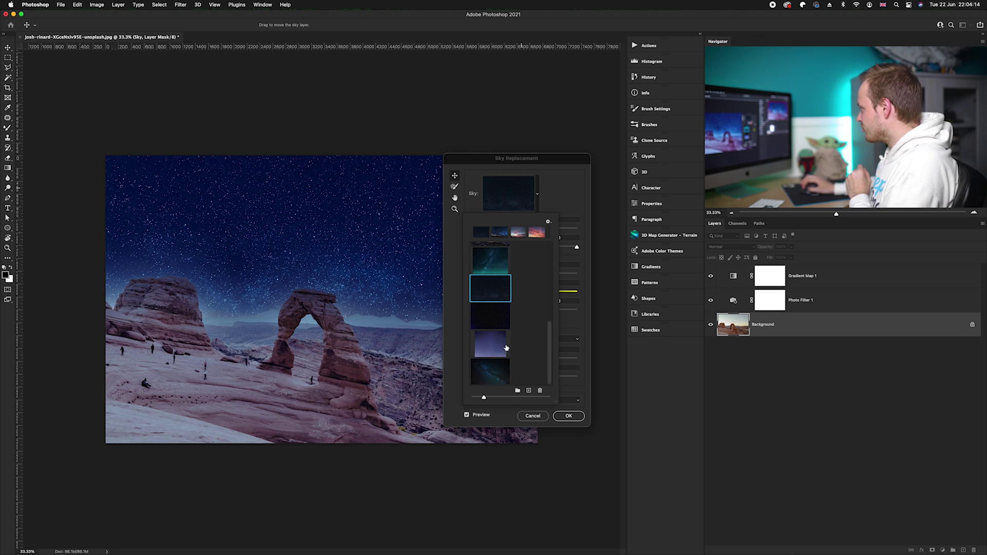
left_click(497, 345)
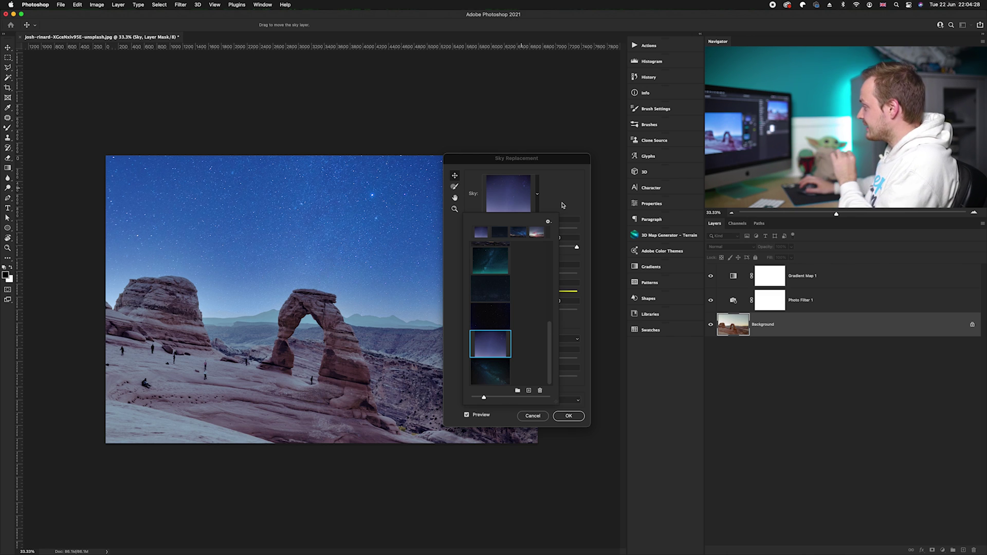
Set sky Brightness to -51, Temperature to -15, Color Adjustment to 47, and Shift Edge to 12
left_click(562, 205)
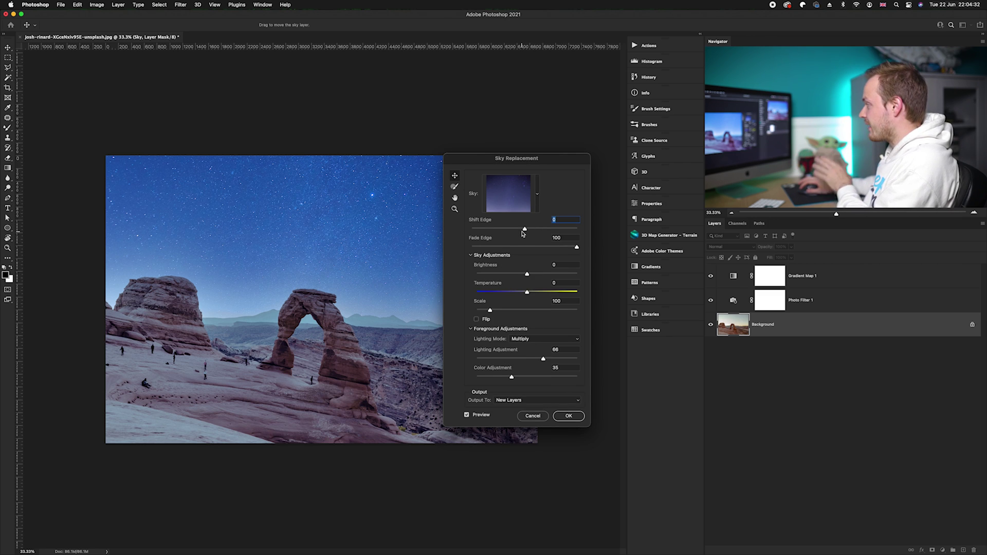
left_click_drag(526, 275, 499, 276)
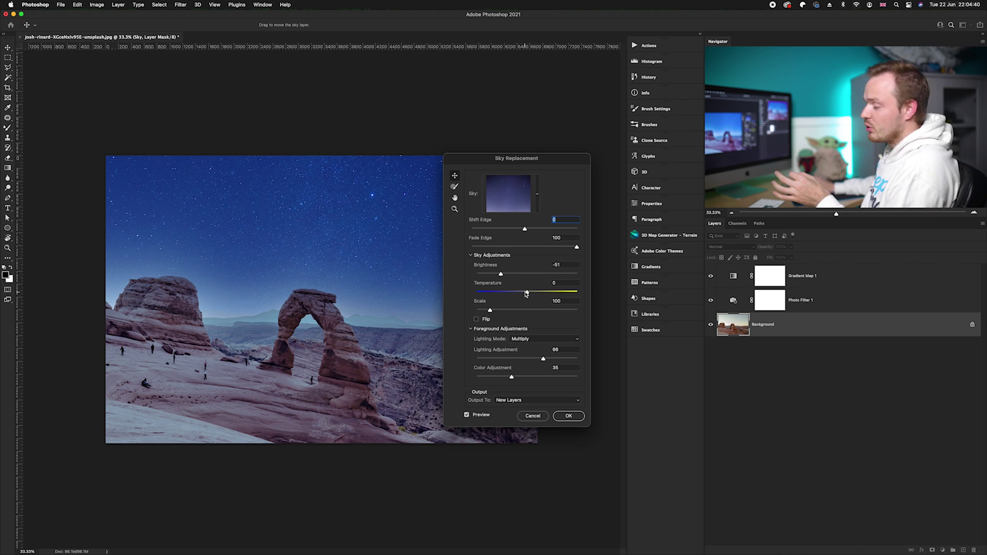
left_click(527, 292)
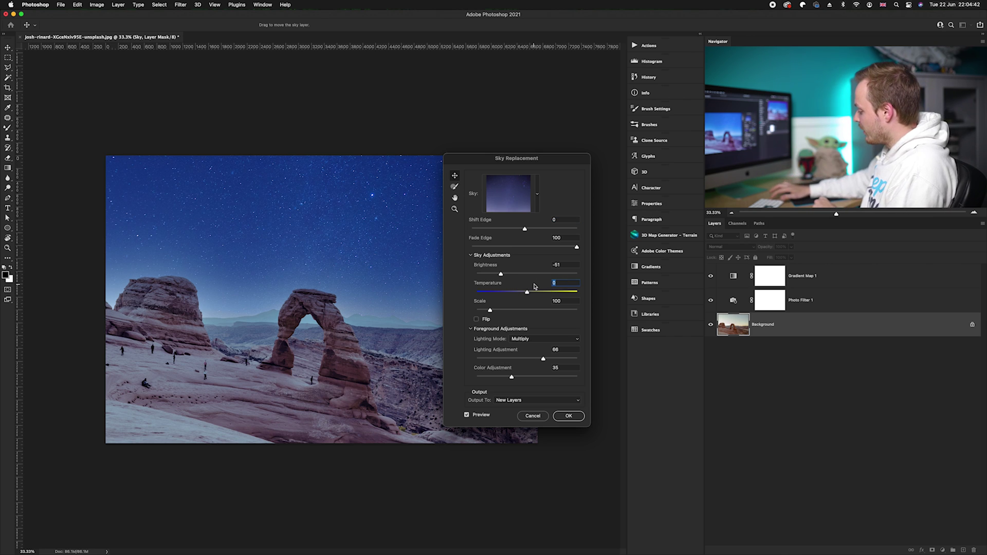
type("-15")
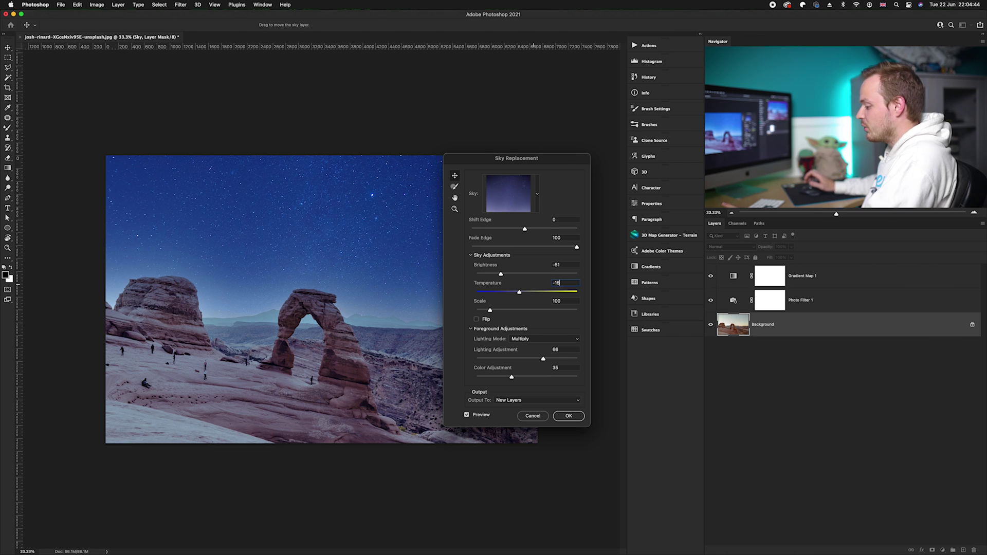
key("Tab")
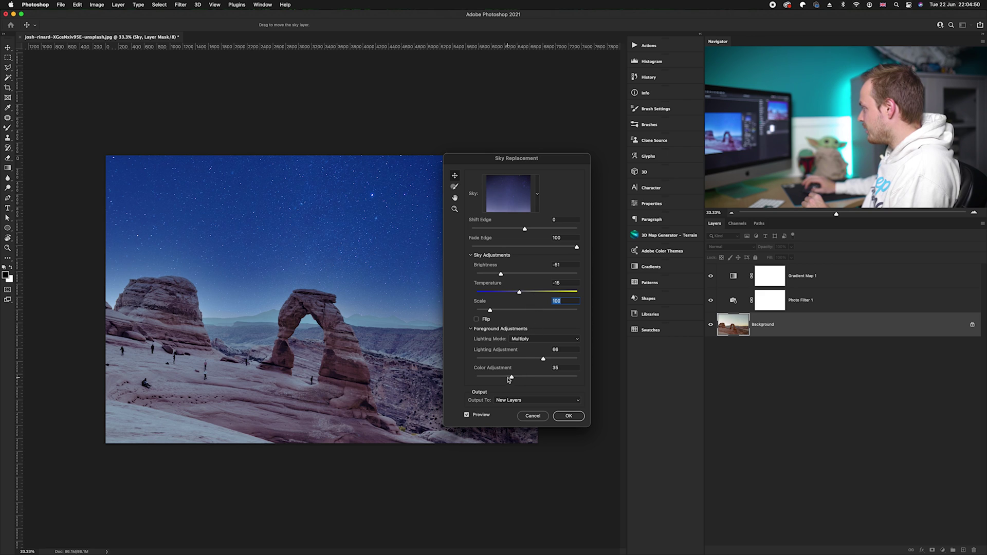
left_click_drag(512, 378, 524, 379)
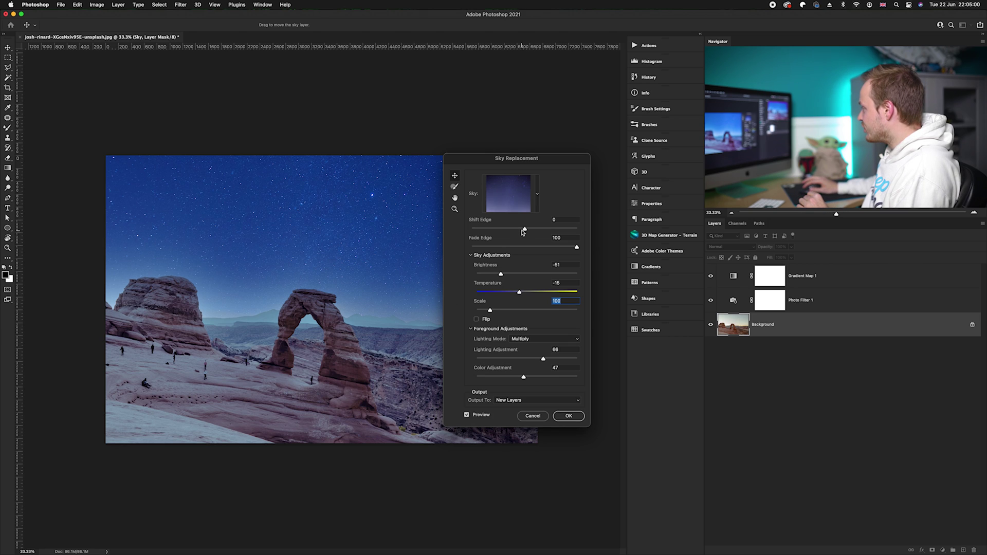
left_click_drag(525, 231, 532, 230)
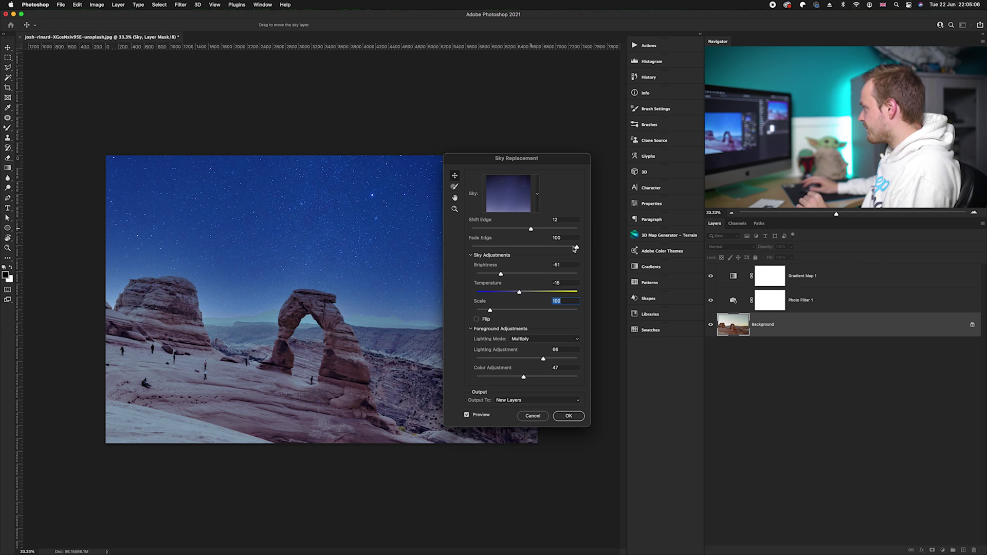
Lower Shift Edge to 8 to soften the fade between sky and land
left_click_drag(576, 247, 530, 233)
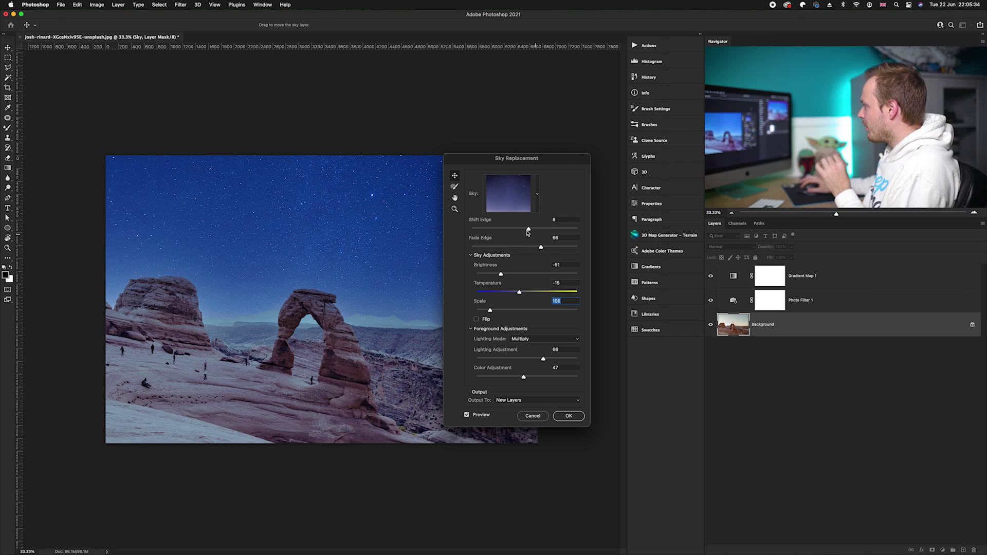
left_click_drag(518, 162, 593, 152)
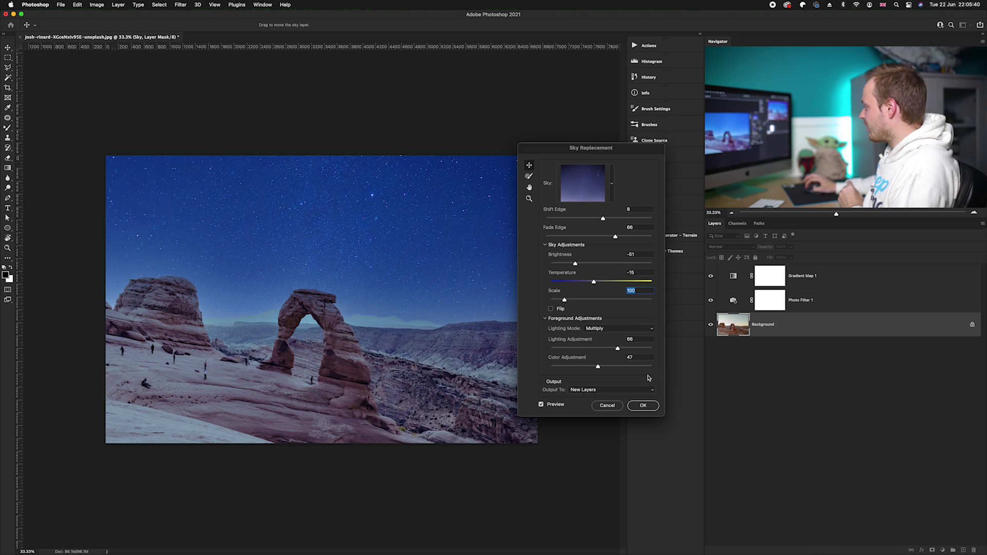
Apply the sky replacement and inspect the new group, Photo Filter 1 and Gradient Map 1 layers
left_click(644, 406)
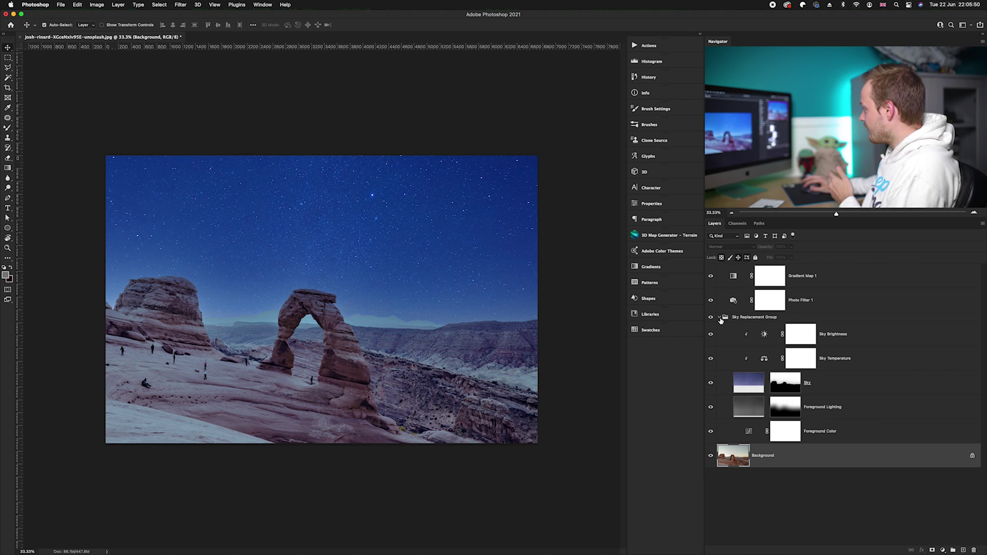
left_click(719, 318)
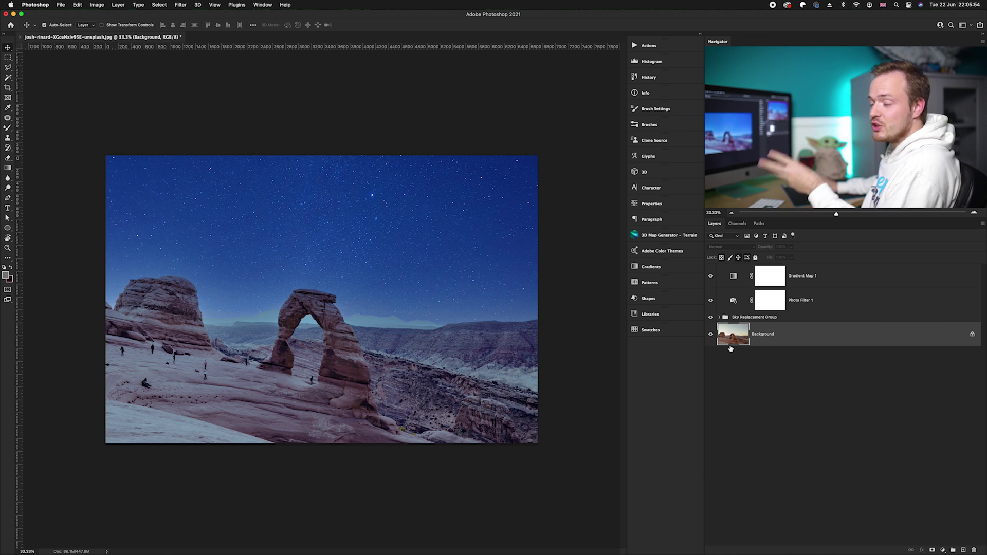
left_click(731, 318)
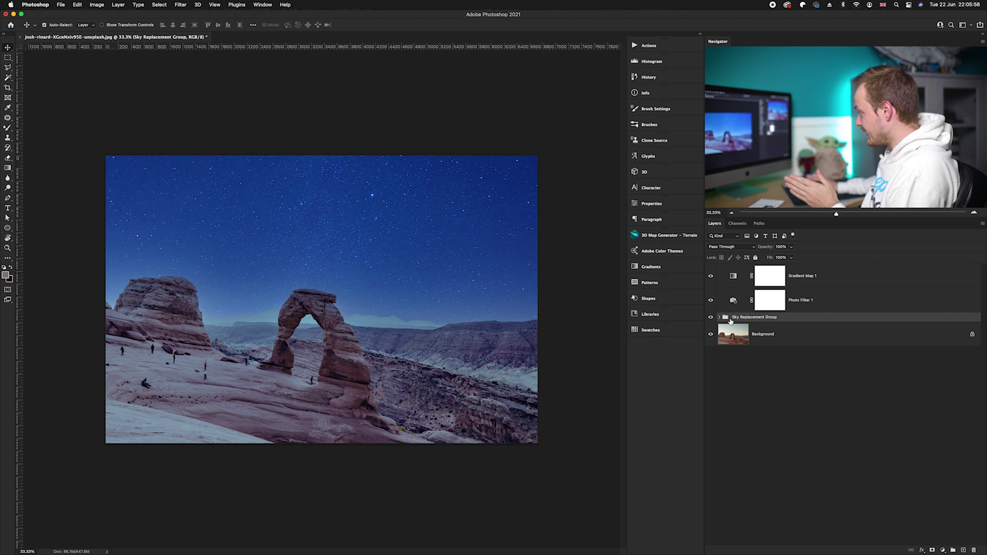
left_click(733, 304)
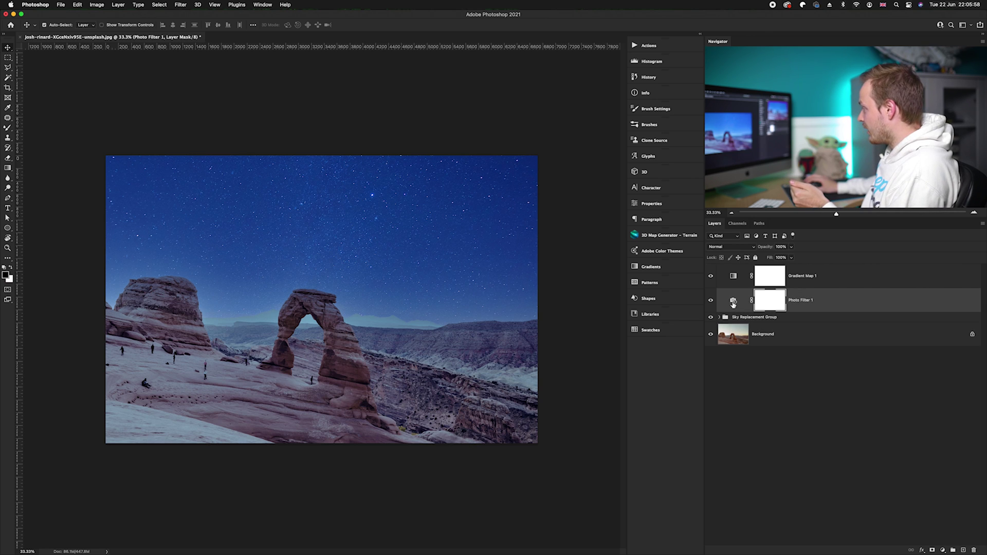
left_click(733, 277)
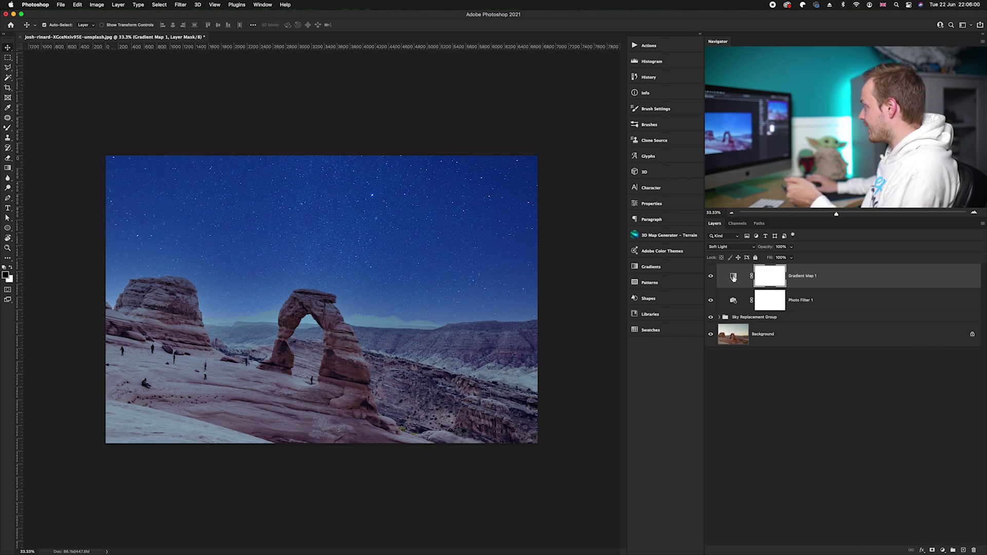
Toggle the Sky Replacement Group's sky and lighting layers off and back on to compare each
left_click(719, 318)
left_click_drag(712, 336, 709, 435)
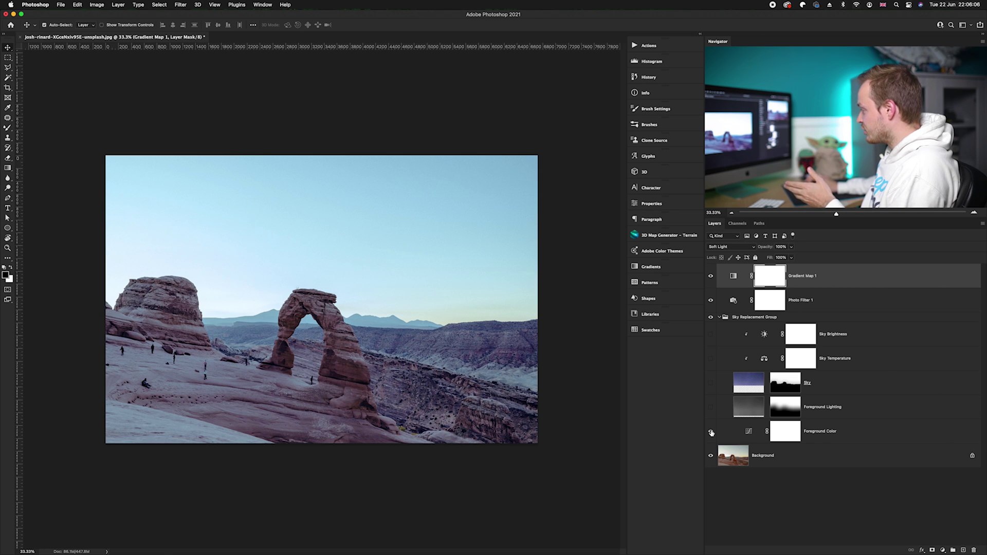
left_click(712, 407)
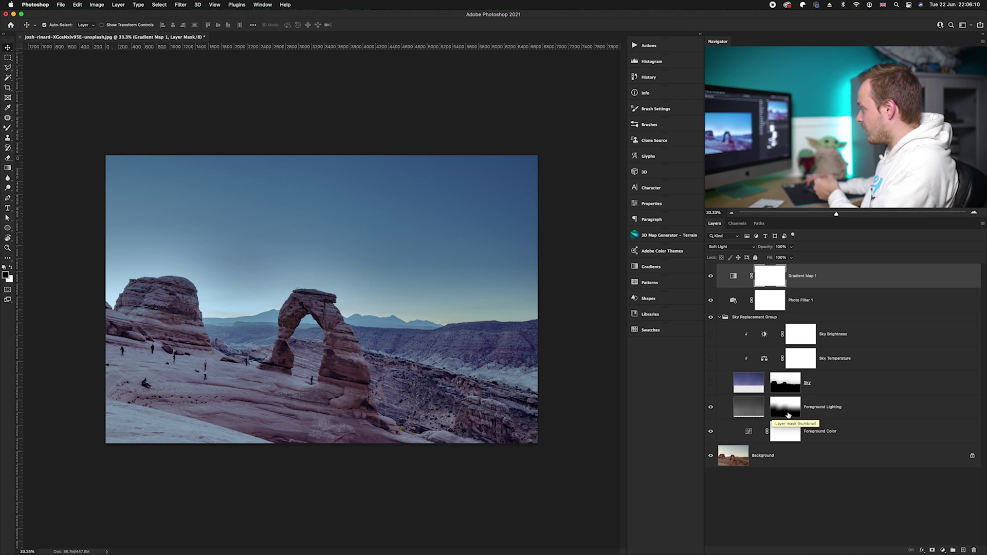
left_click(711, 384)
left_click(788, 387)
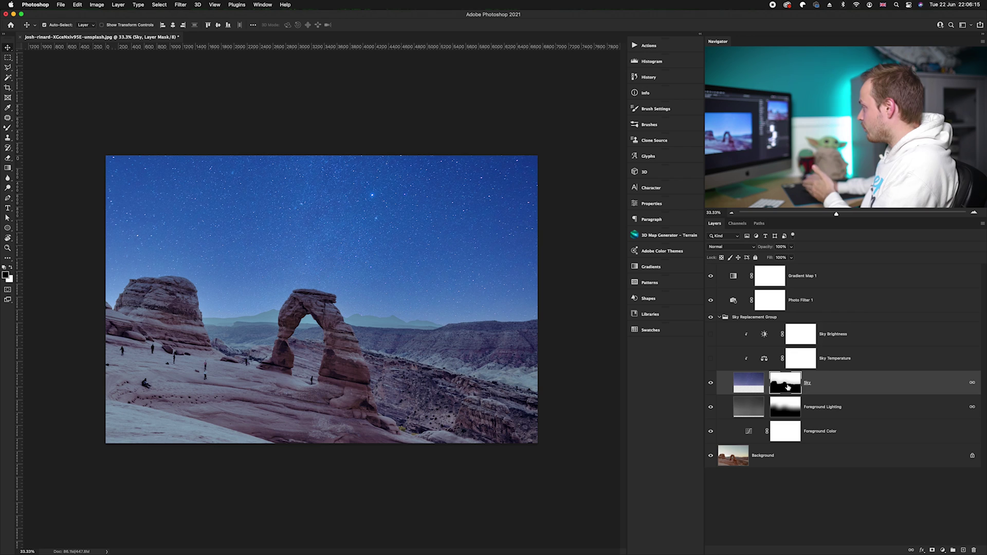
left_click(711, 359)
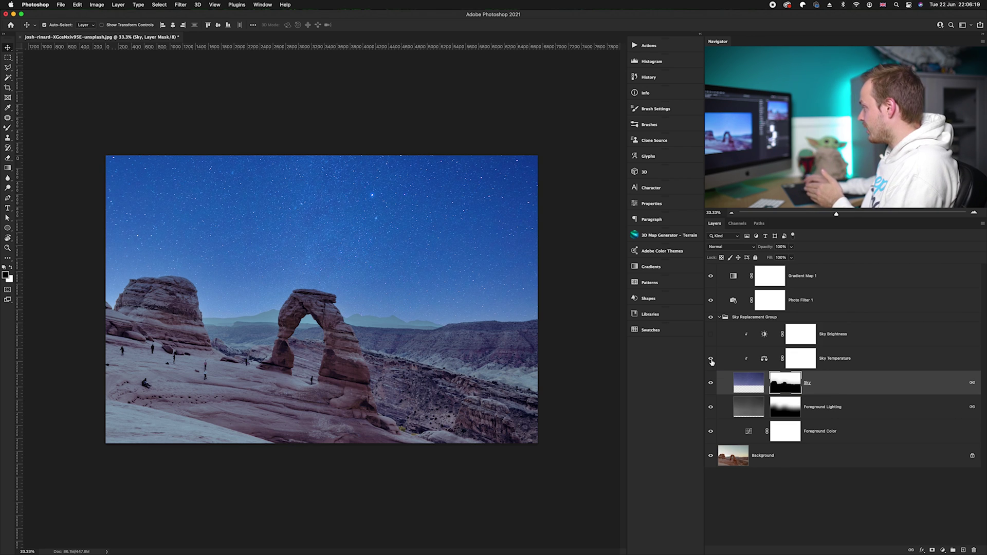
double_click(765, 359)
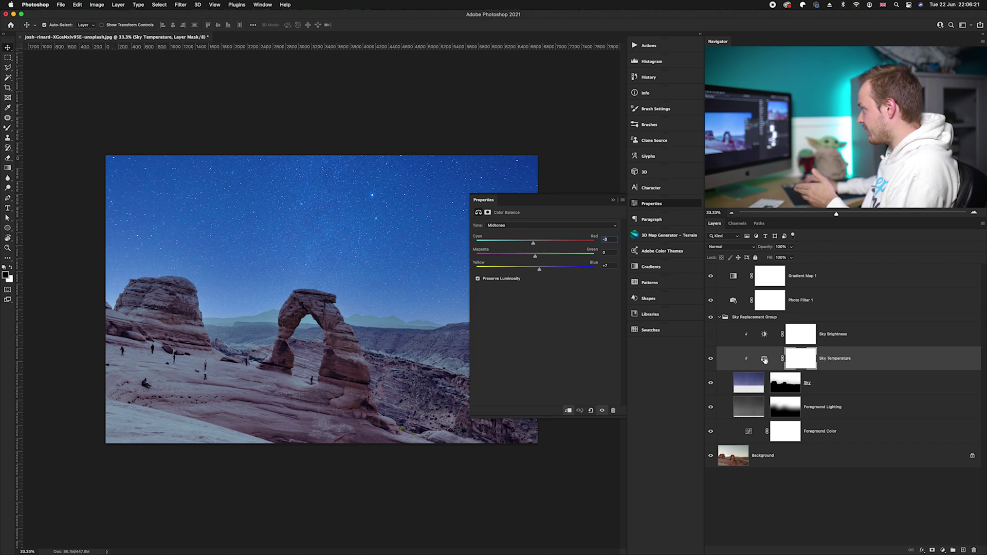
left_click(711, 335)
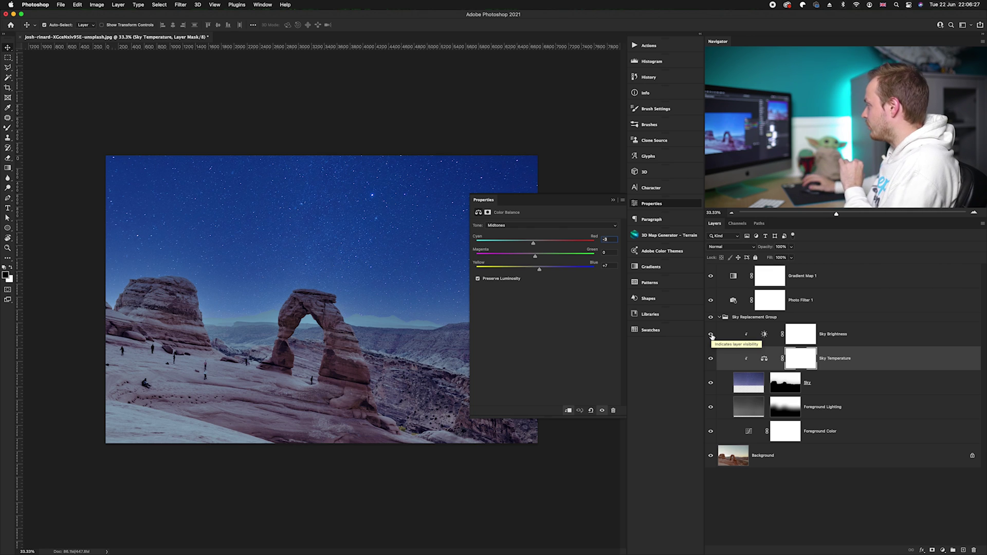
left_click(720, 317)
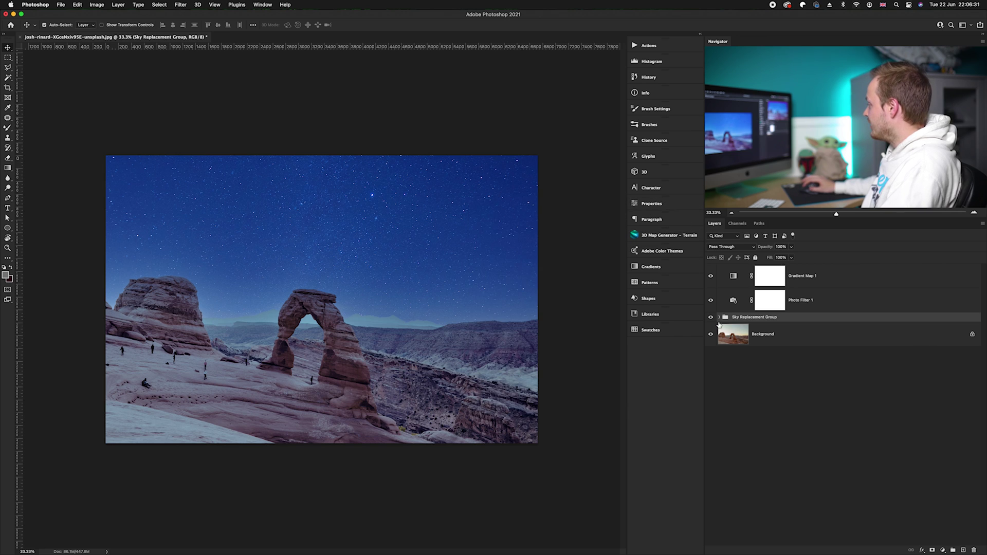
left_click(711, 335, "alt")
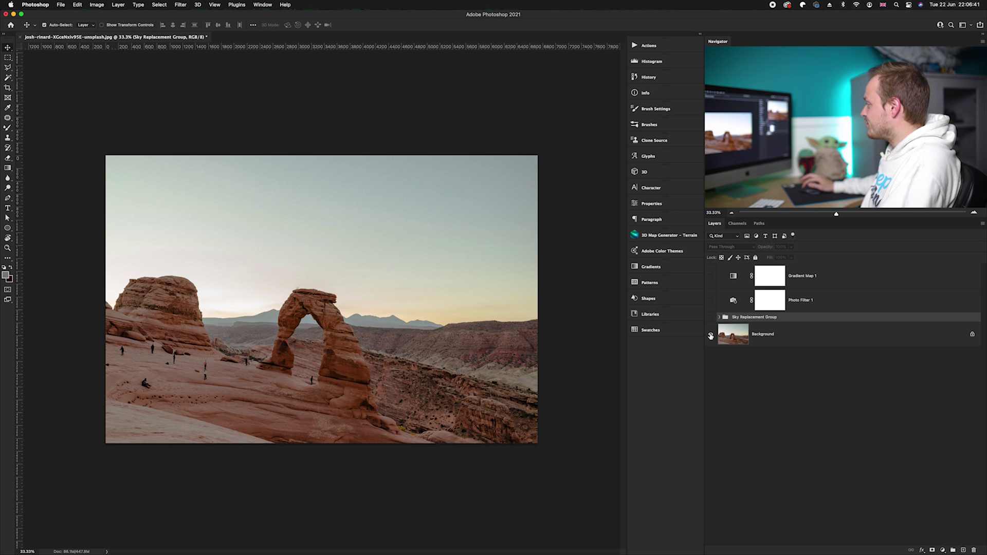
left_click(710, 336, "alt")
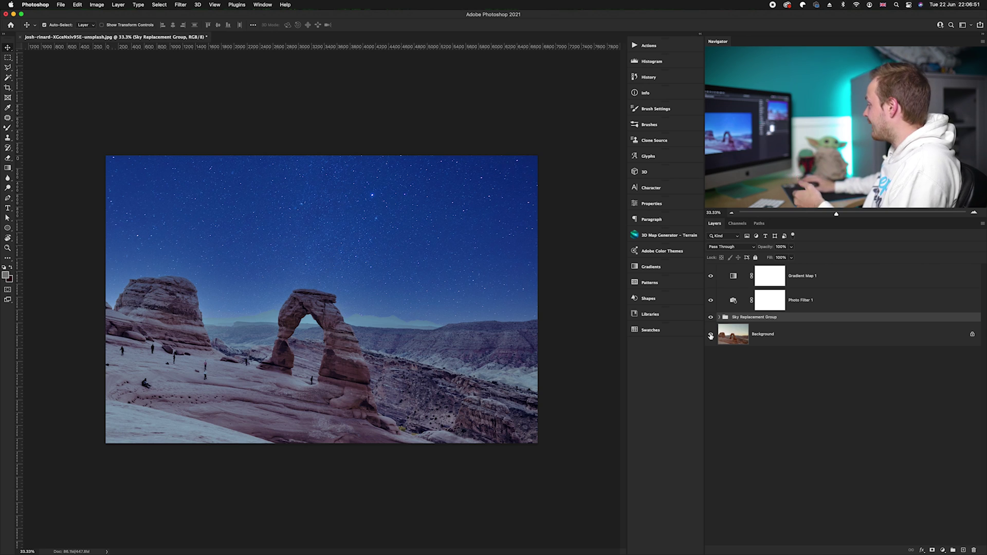
left_click(943, 550)
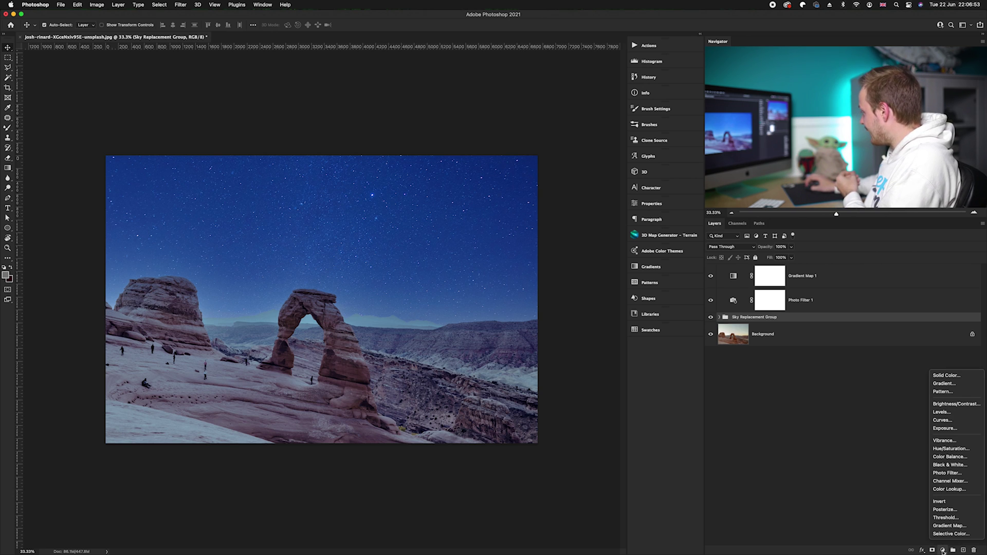
Add a Curves layer at the top, pulling highlights to 215 and midtones from 128 to 79
left_click(949, 422)
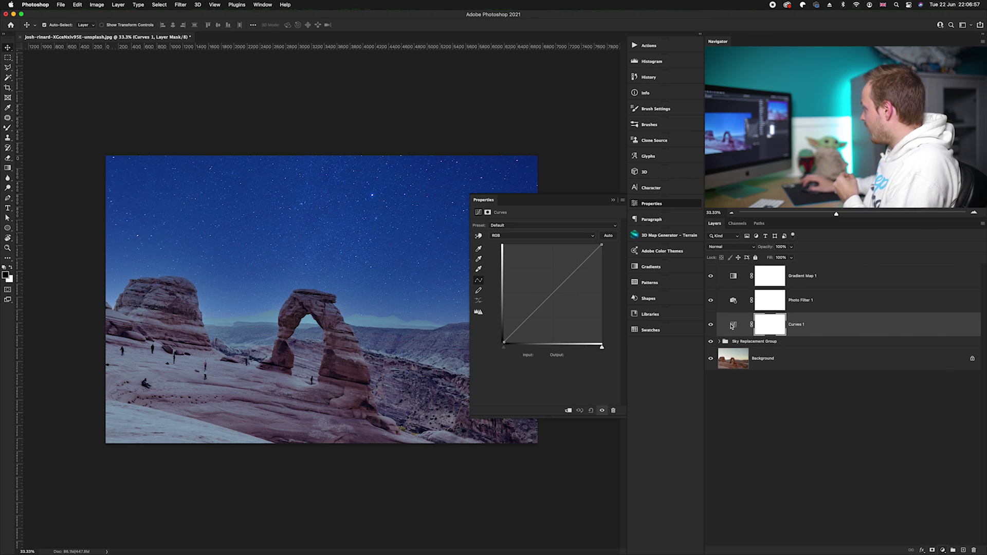
left_click_drag(731, 299, 734, 272)
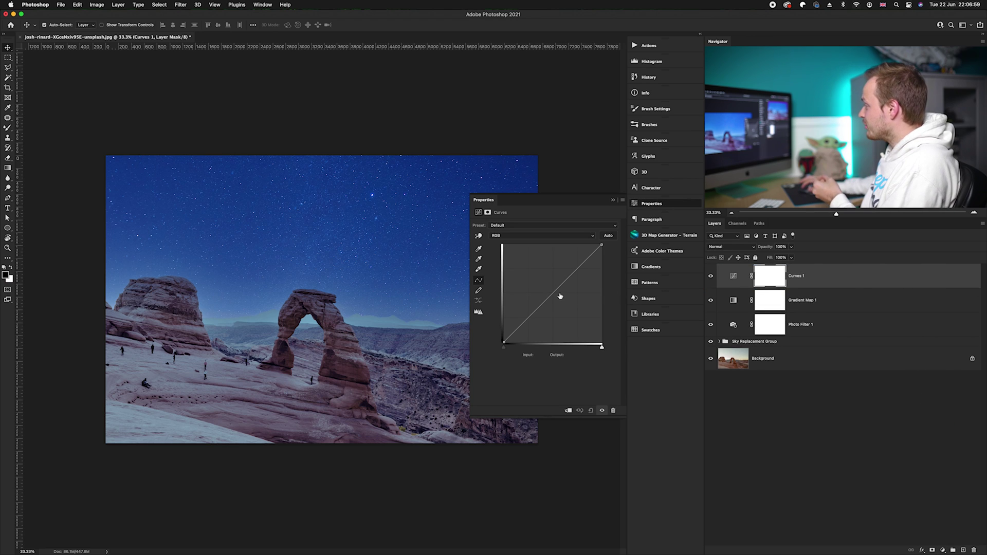
left_click_drag(602, 245, 606, 261)
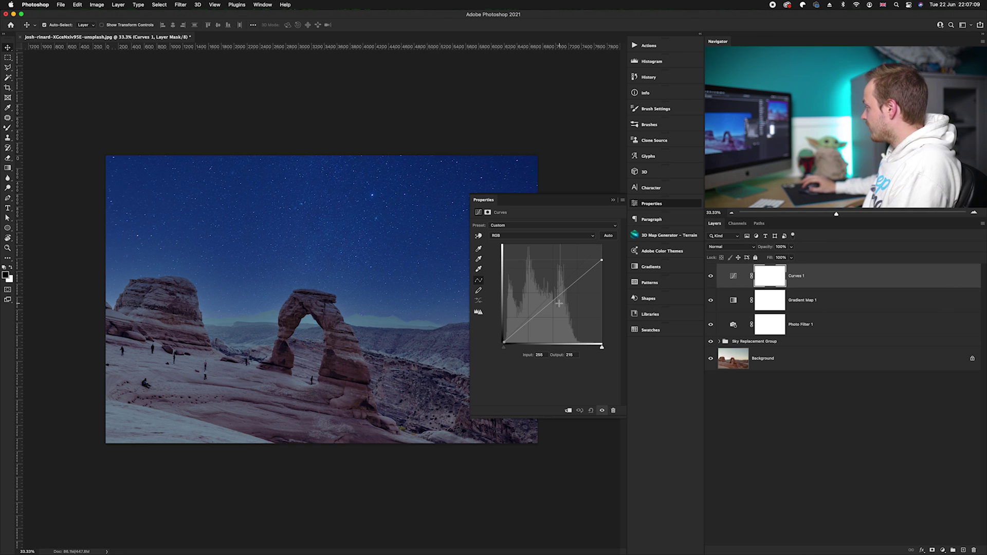
left_click_drag(553, 300, 553, 312)
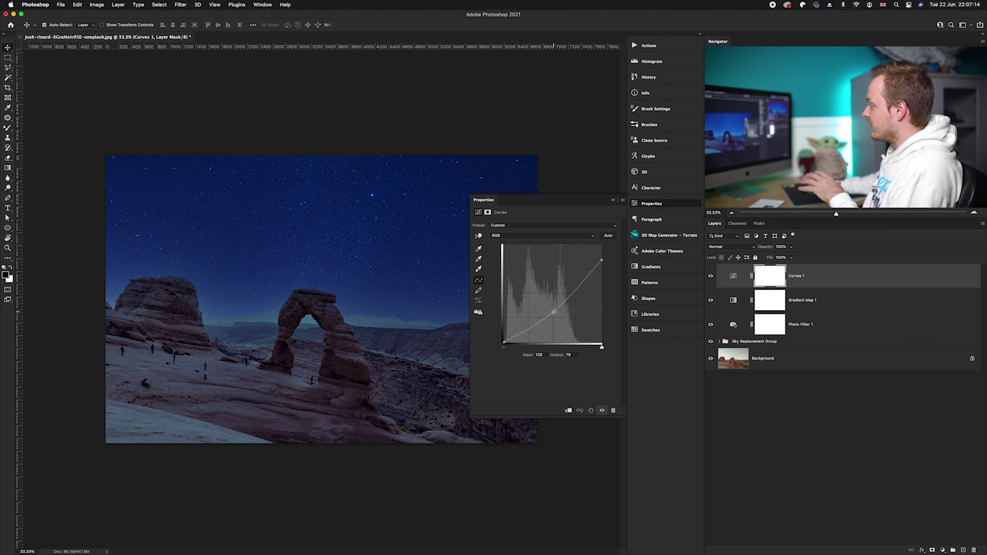
left_click(649, 204)
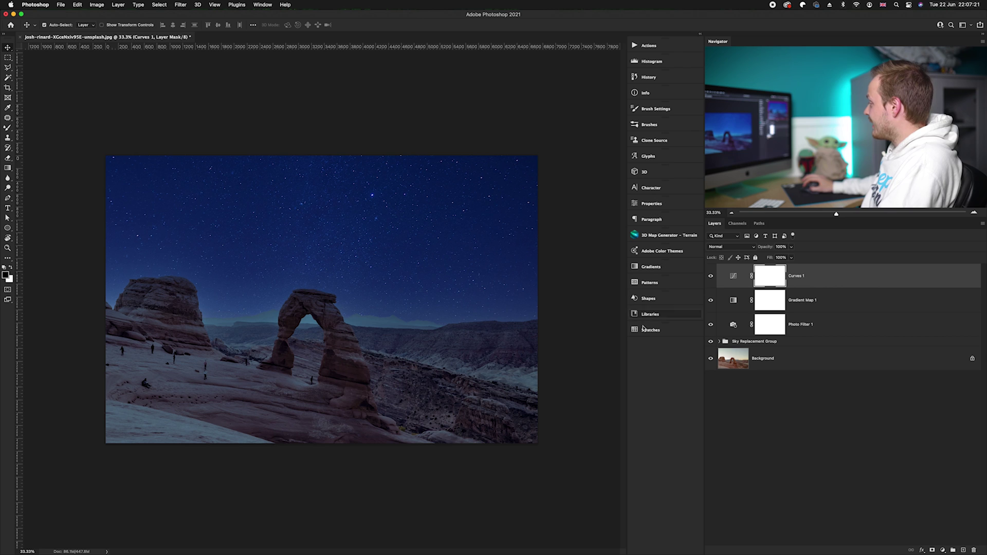
left_click(711, 360, "alt")
left_click(711, 360, "alt")
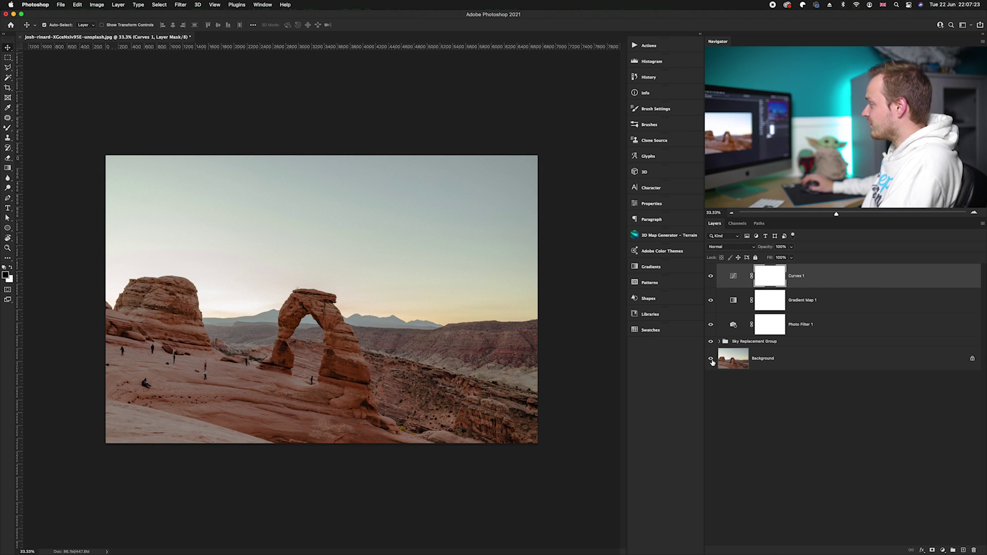